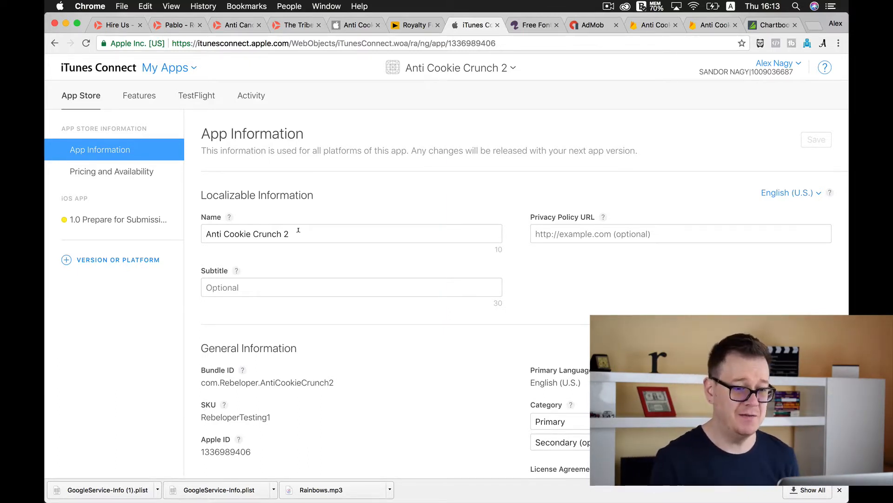
# Enter "The Match 4 game" as the subtitle of Anti Cookie Crunch 2
pyautogui.click(305, 232)
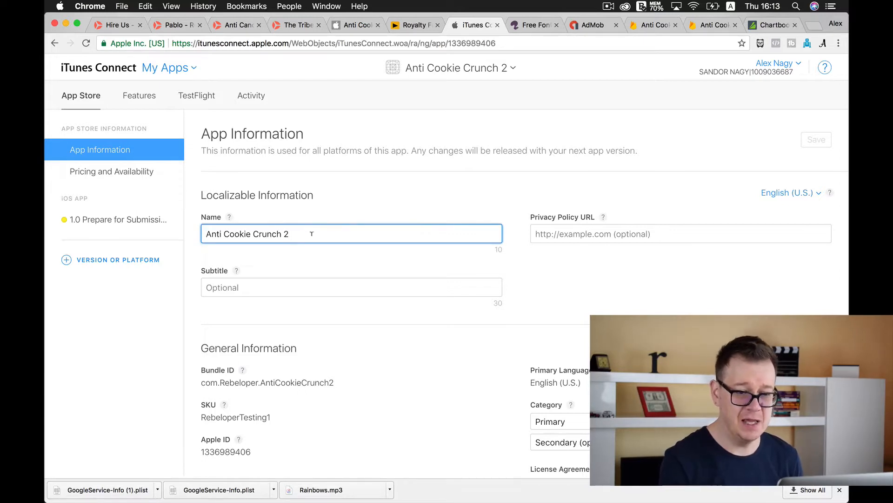
pyautogui.click(262, 287)
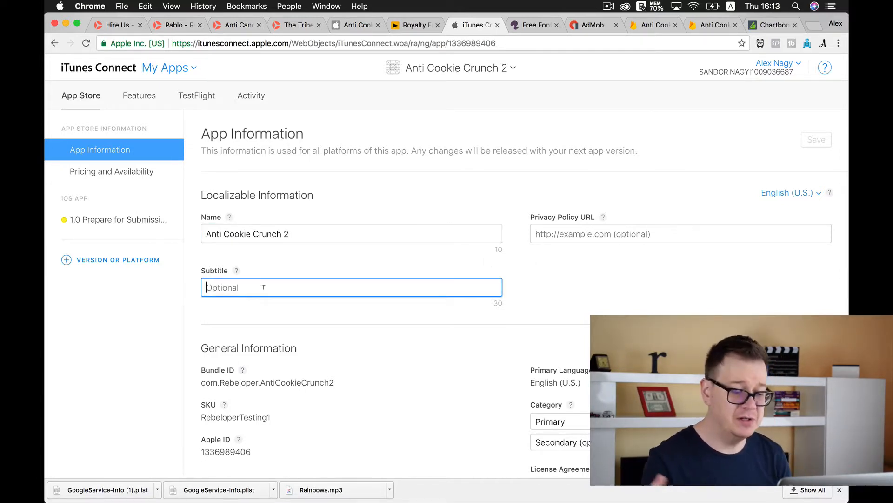
pyautogui.write('the Mat')
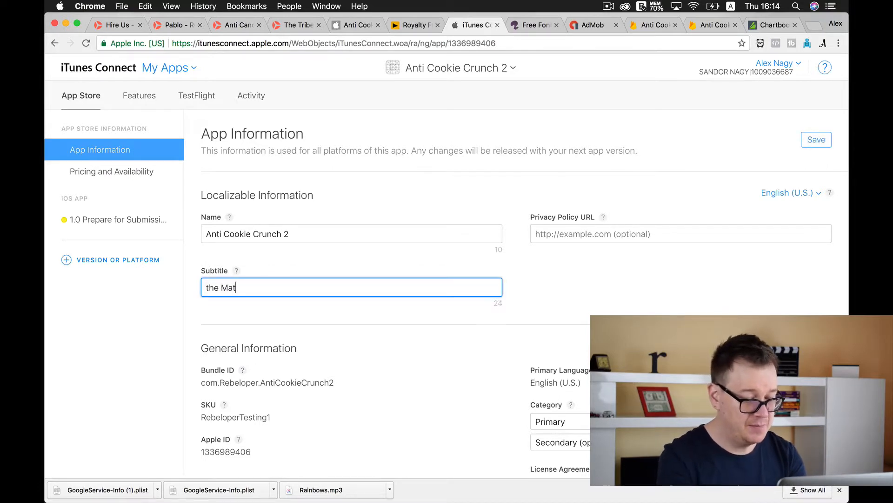
pyautogui.write('ch 4 go')
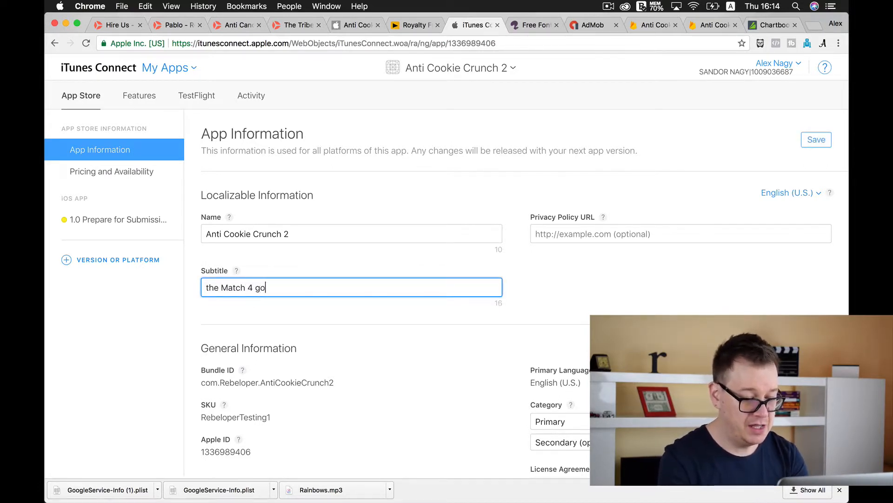
pyautogui.press('BackSpace')
pyautogui.write('ame')
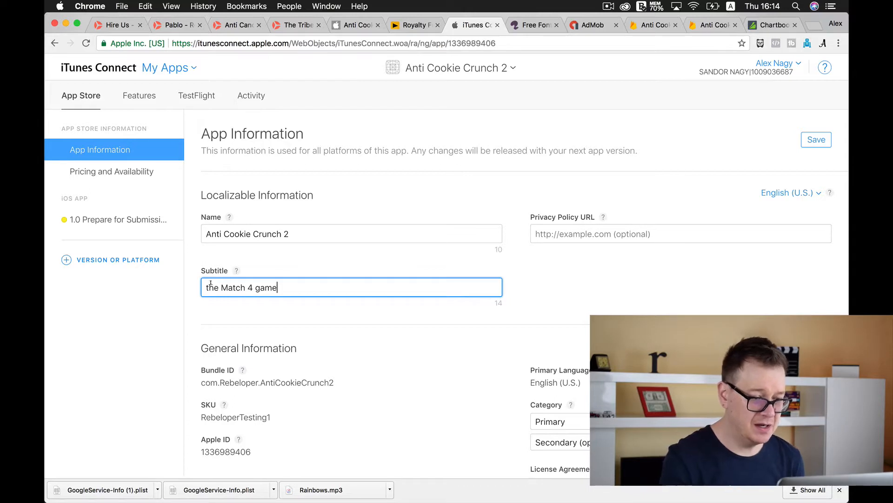
pyautogui.click(210, 287)
pyautogui.press('BackSpace')
pyautogui.write('T')
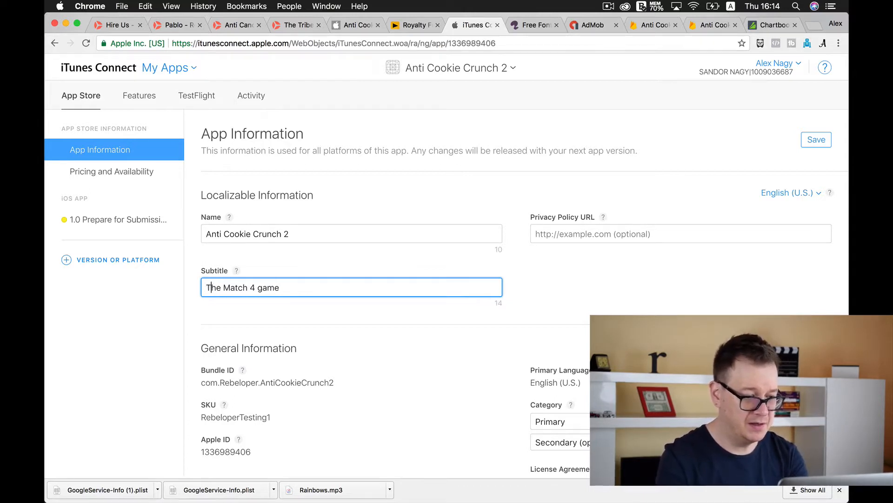
# Set the primary category to Games with subcategories Puzzle and Family, and save the app information
pyautogui.scroll(-5, 197, 316)
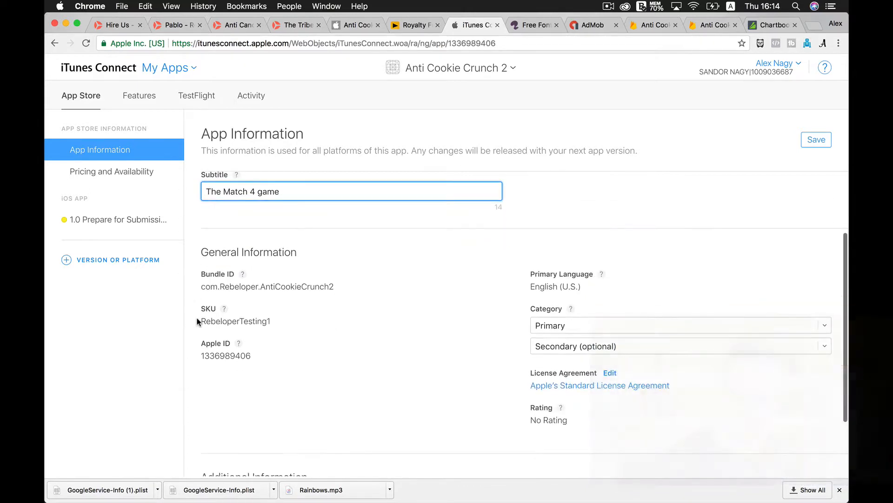
pyautogui.click(620, 327)
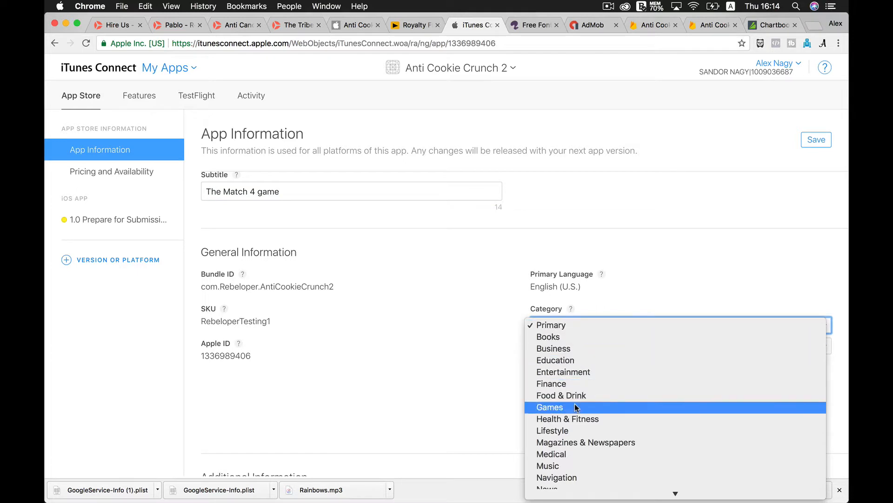
pyautogui.click(577, 407)
pyautogui.click(647, 345)
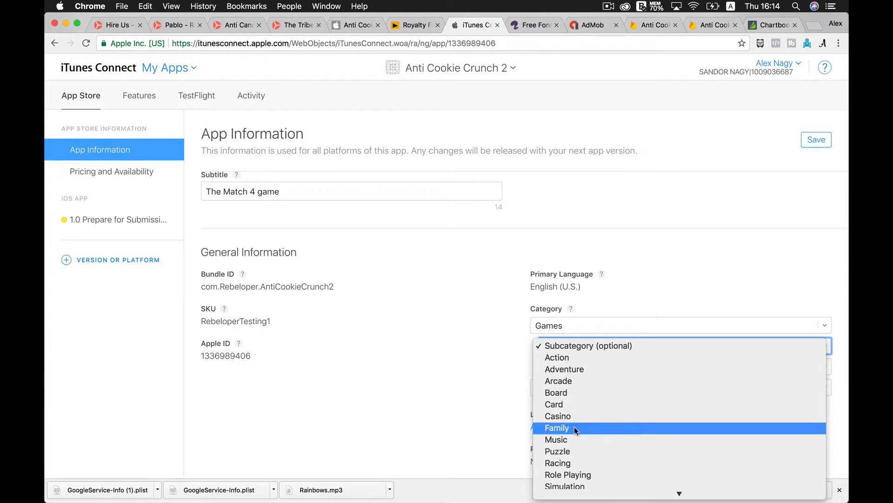
pyautogui.click(567, 452)
pyautogui.click(615, 366)
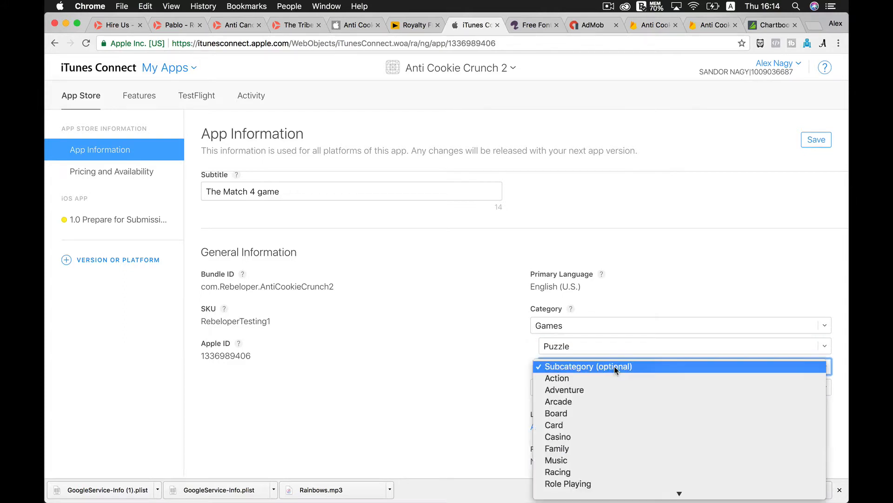
pyautogui.click(580, 448)
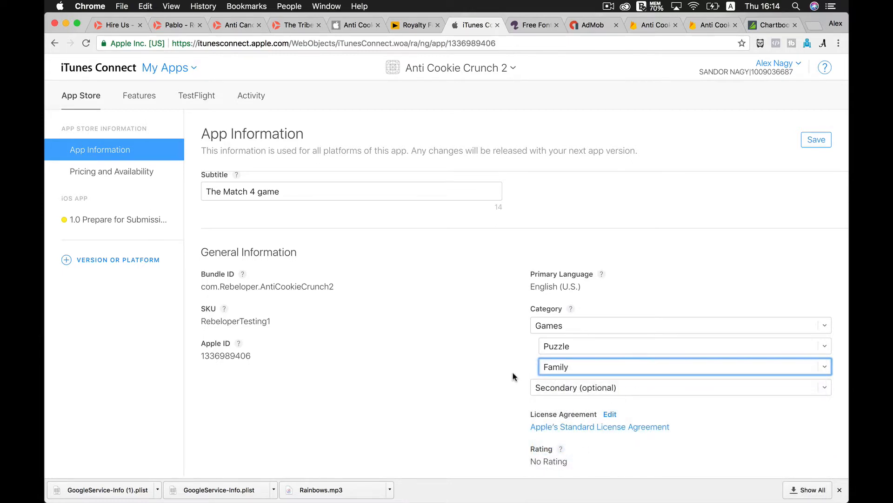
pyautogui.scroll(-2, 512, 375)
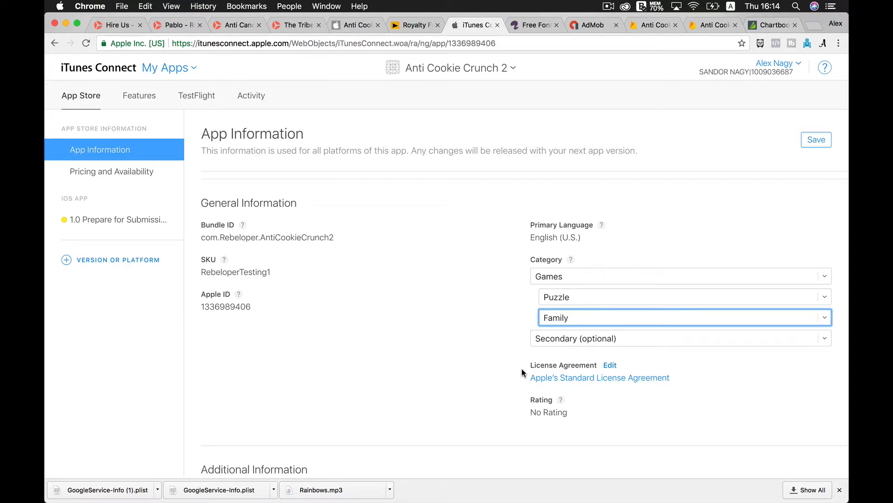
pyautogui.scroll(-3, 390, 333)
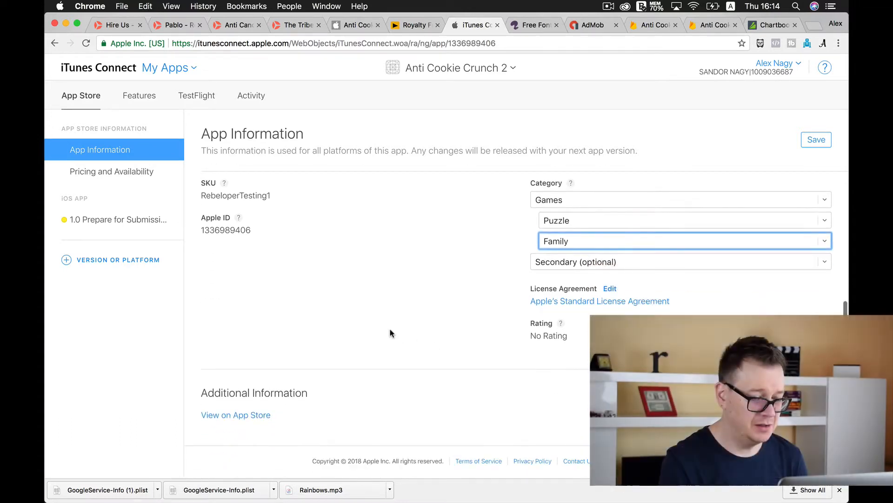
pyautogui.scroll(5, 390, 333)
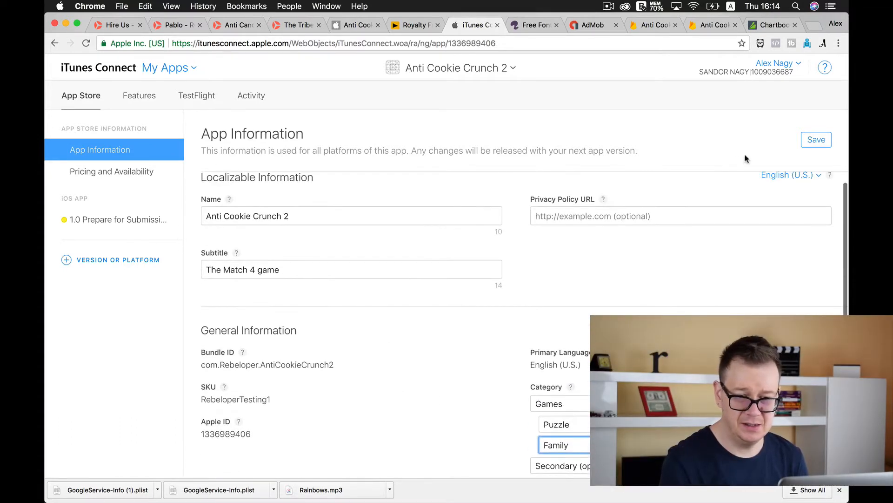
pyautogui.click(819, 141)
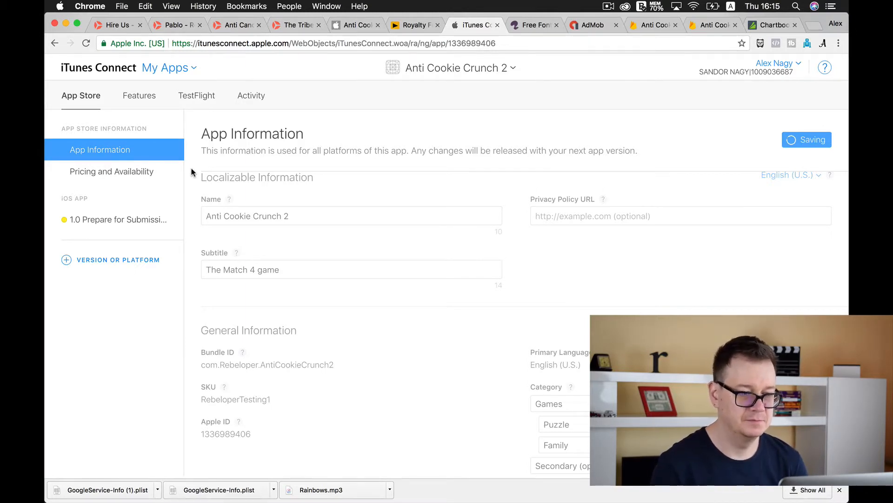
# Set the app's price to RON 0 (Free) in the pricing and availability settings and save
pyautogui.click(130, 172)
pyautogui.click(563, 299)
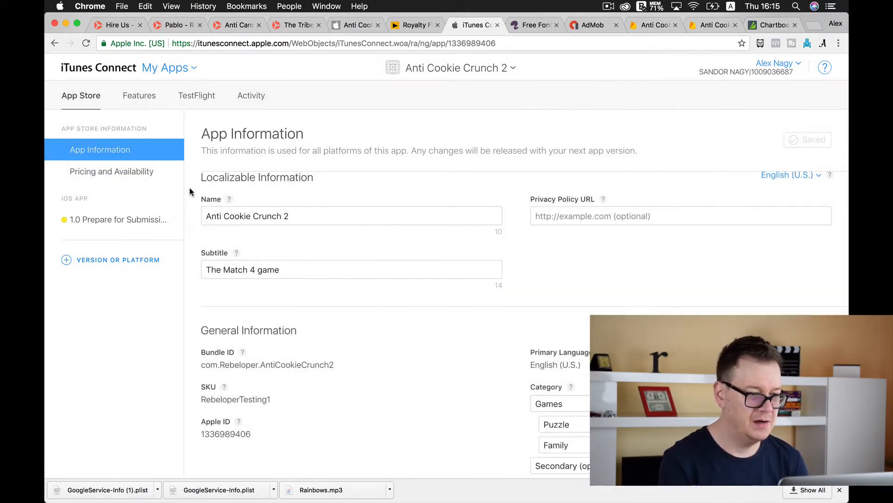
pyautogui.click(118, 173)
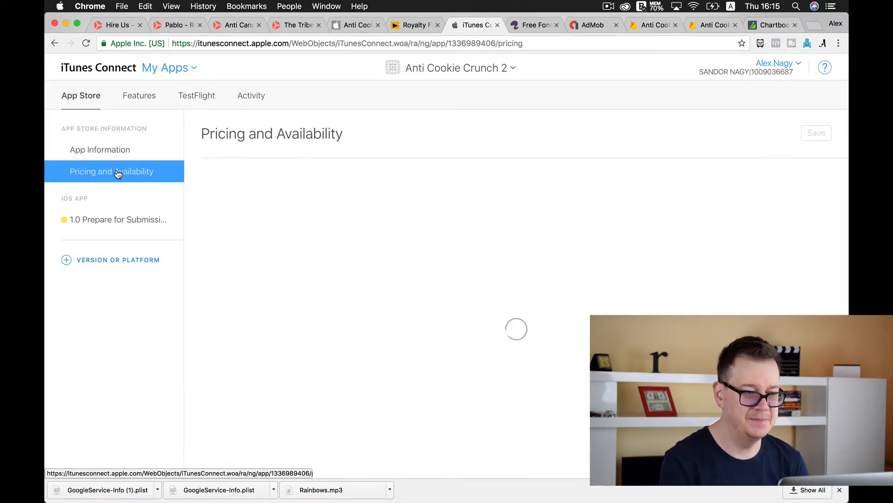
pyautogui.click(289, 249)
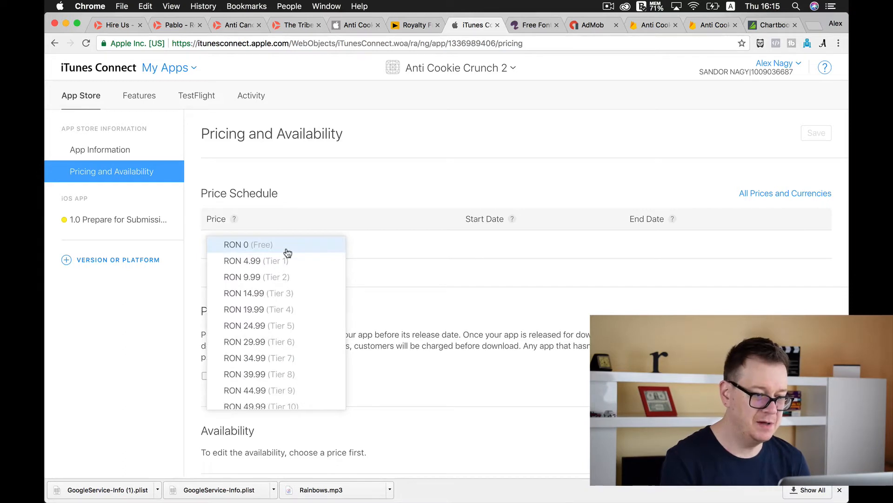
pyautogui.click(286, 246)
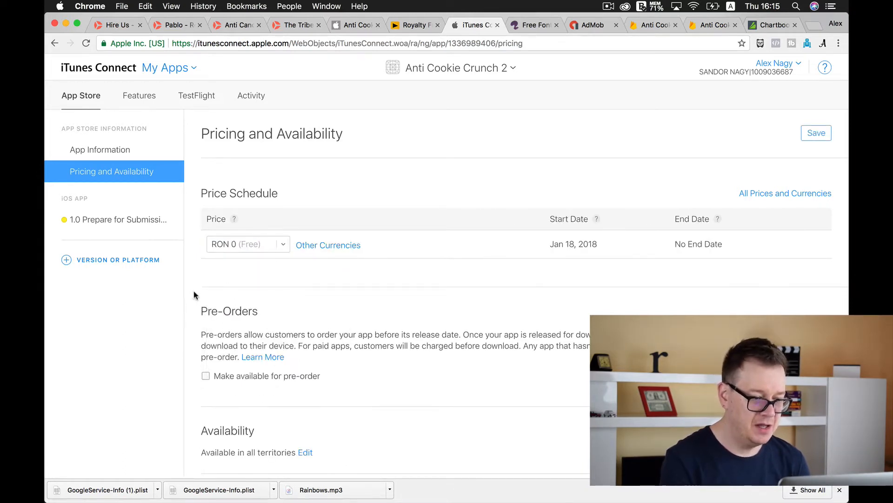
pyautogui.scroll(-5, 194, 295)
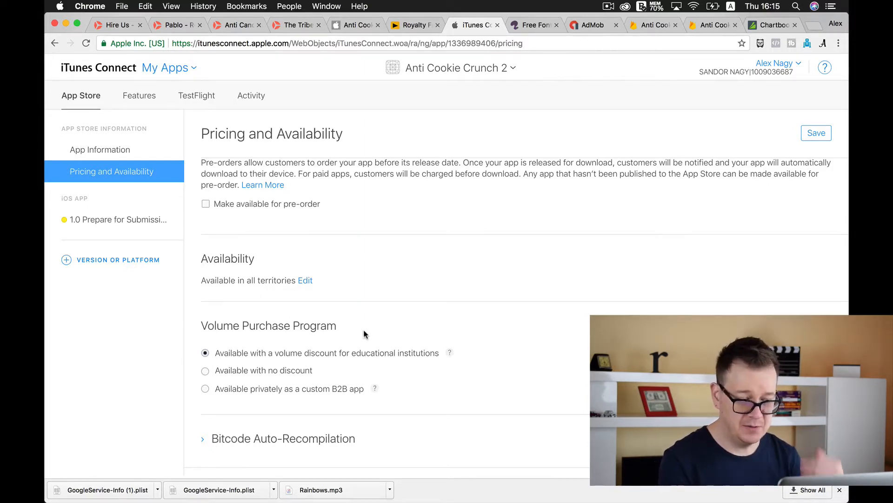
pyautogui.scroll(-1, 365, 333)
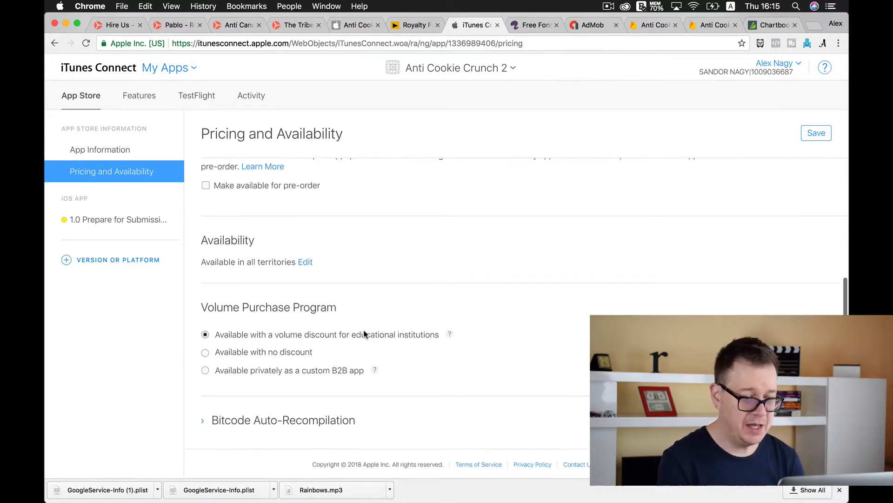
pyautogui.click(818, 136)
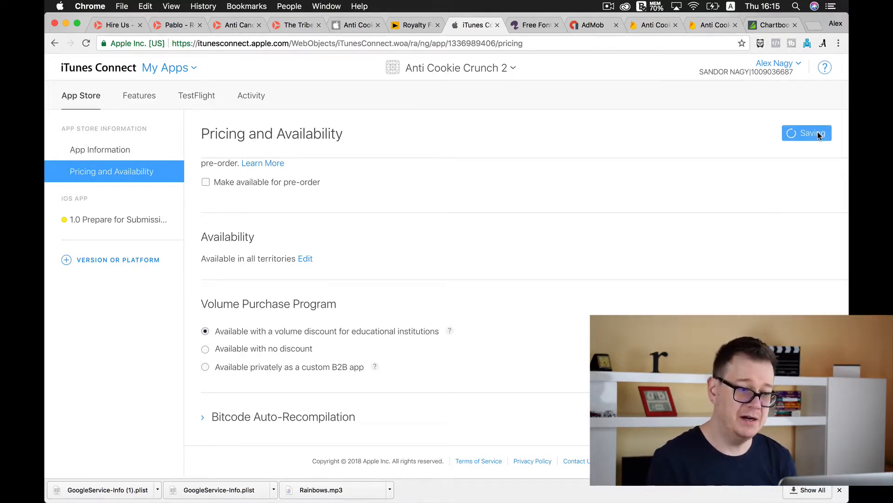
# Find the existing Anti Cookie Crunch app by searching for "anti" and open its 1.0.0 Ready for Sale version
pyautogui.click(106, 224)
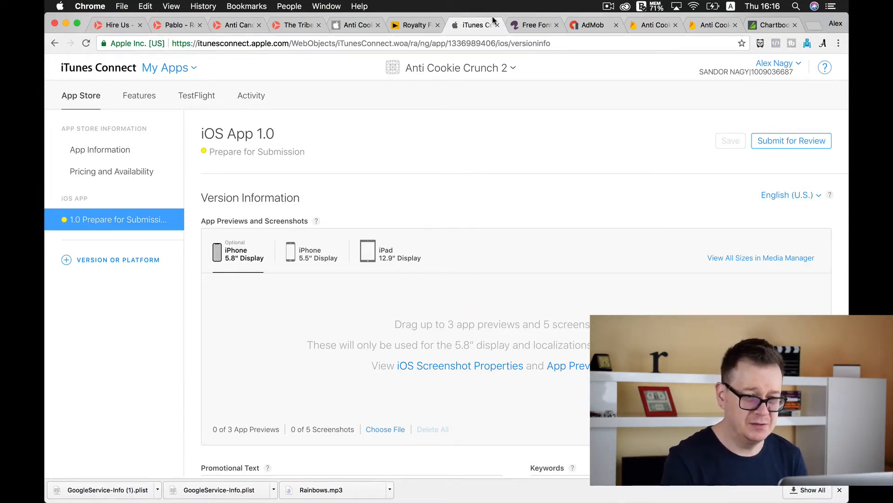
pyautogui.click(485, 69)
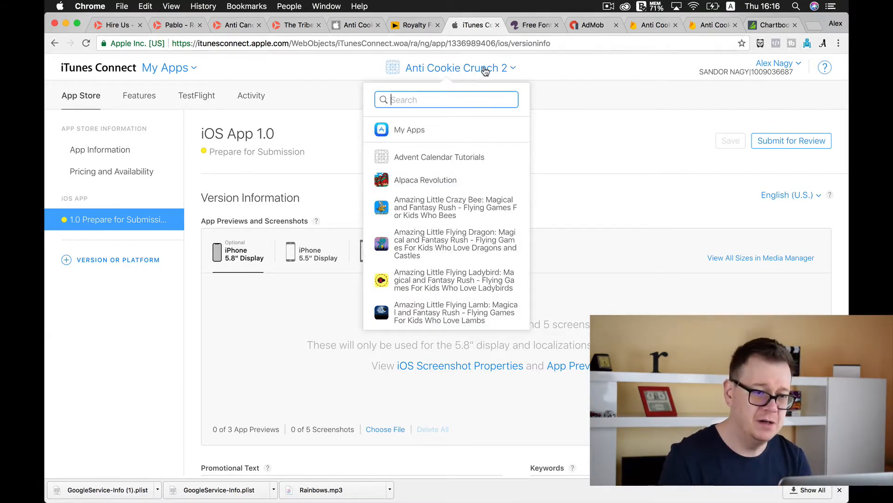
pyautogui.write('a')
pyautogui.press('BackSpace')
pyautogui.write('a')
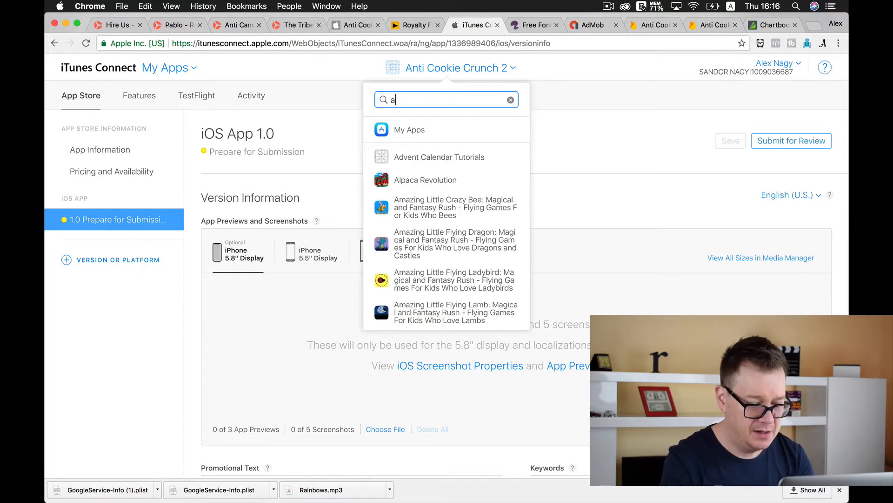
pyautogui.write('ntic')
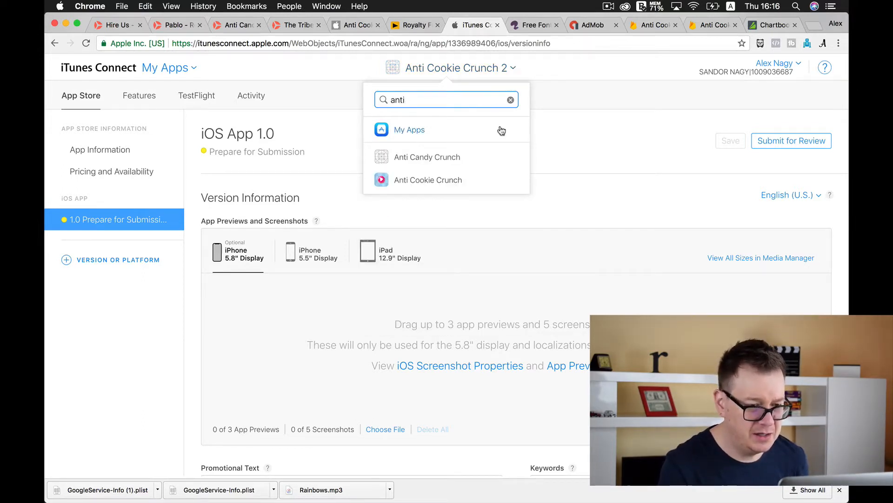
pyautogui.click(422, 182)
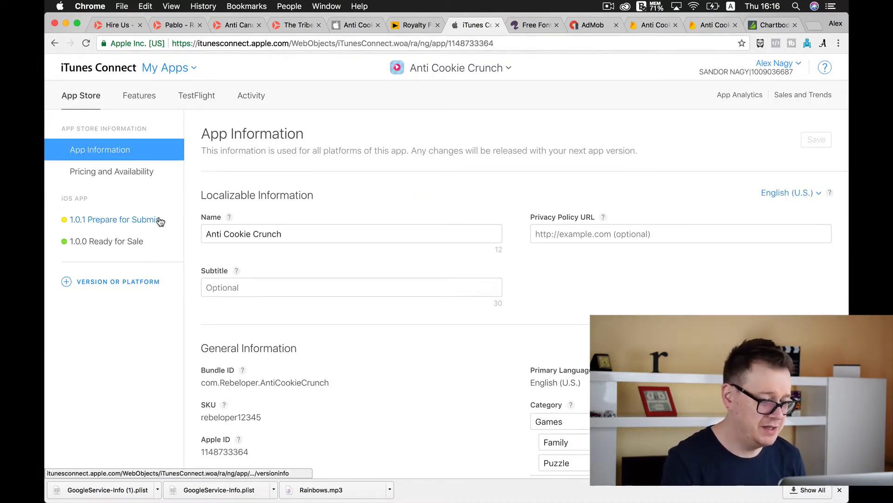
pyautogui.click(119, 241)
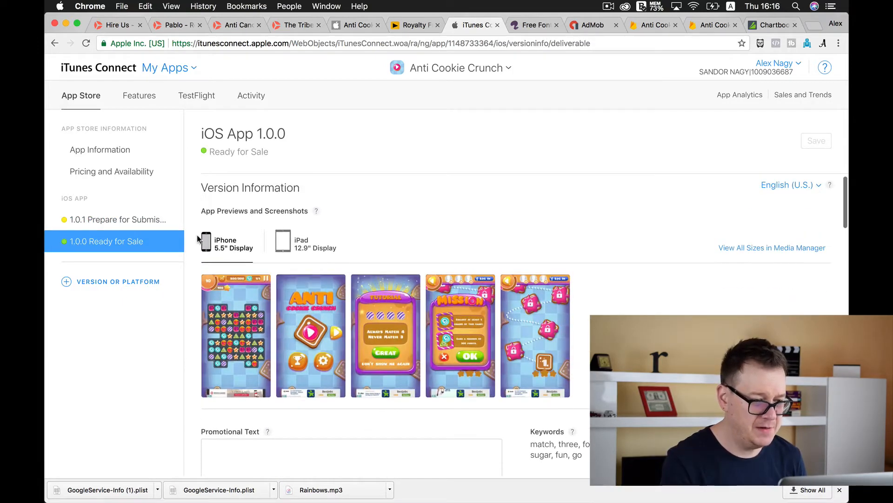
# Save the first iPhone 5.5" display screenshot to the Desktop as 0x0ss.jpg and close the preview
pyautogui.click(243, 322)
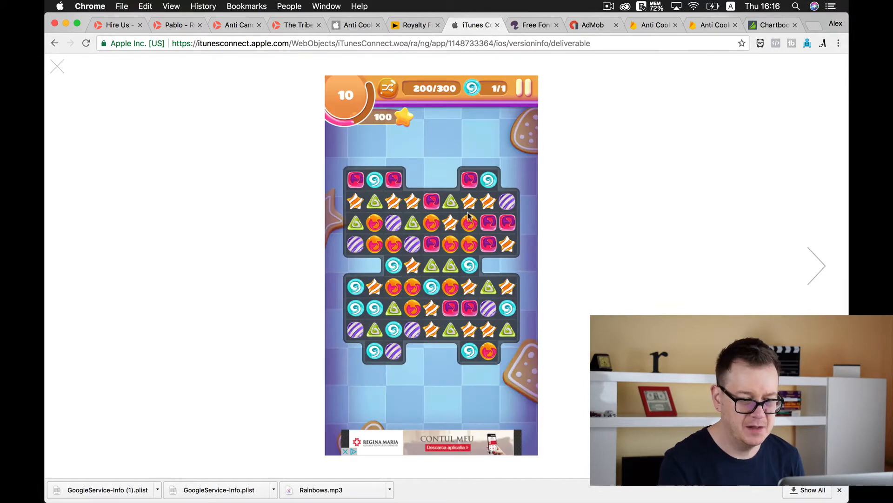
pyautogui.rightClick(468, 214)
pyautogui.click(481, 229)
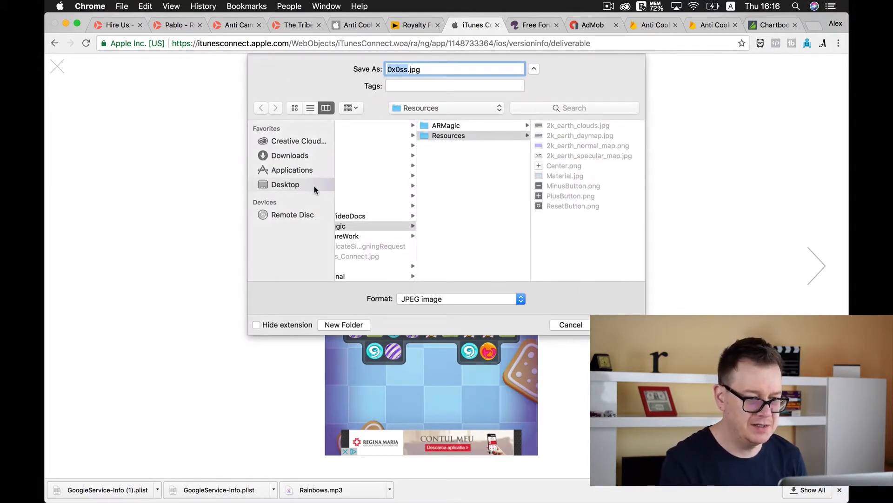
pyautogui.click(298, 185)
pyautogui.click(619, 324)
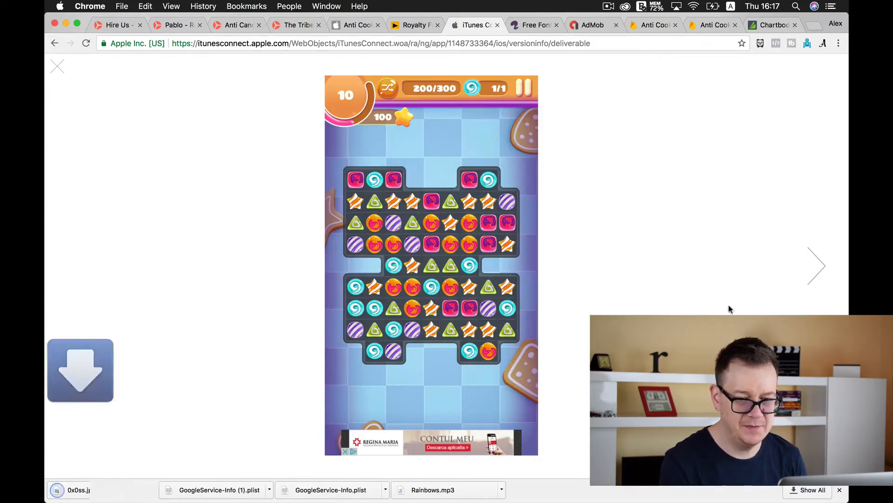
pyautogui.click(57, 67)
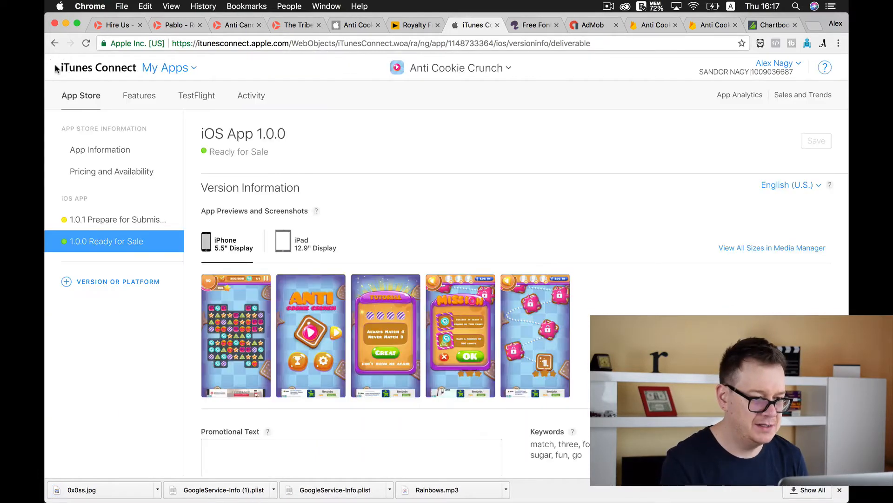
# Save the first iPad 12.9" display screenshot to the Desktop as 0x0ss (1).jpg and close the preview
pyautogui.click(296, 247)
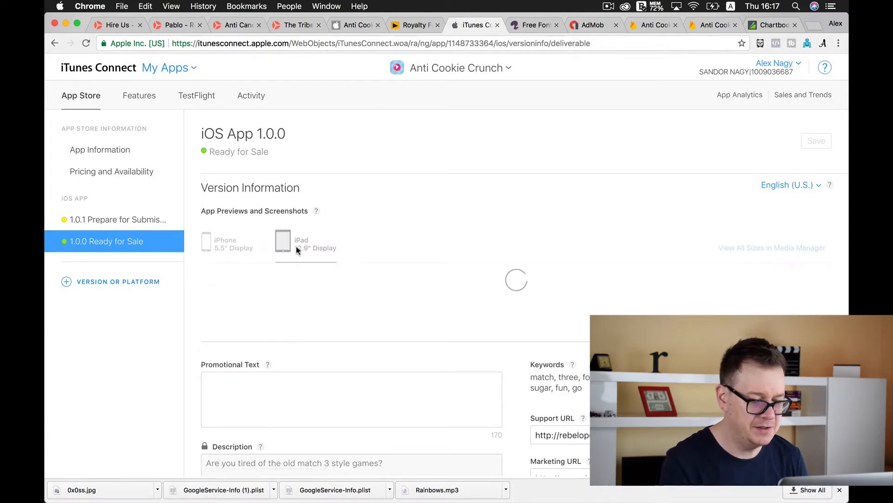
pyautogui.click(258, 326)
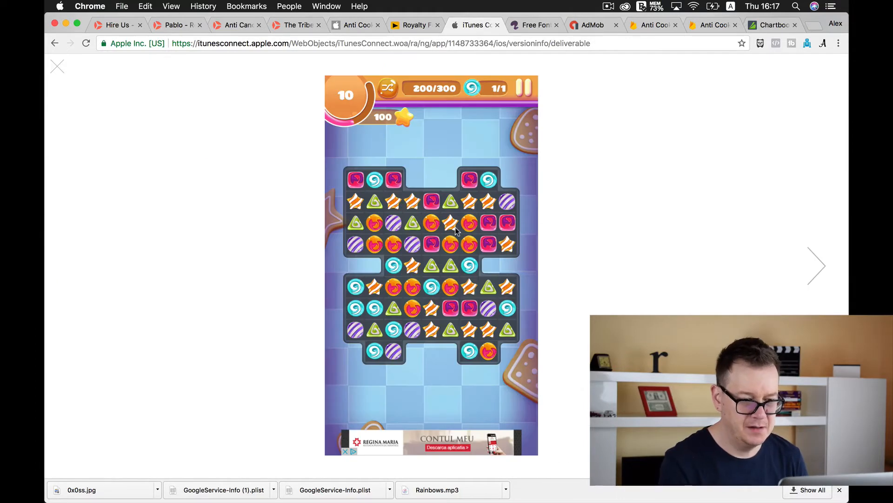
pyautogui.rightClick(456, 226)
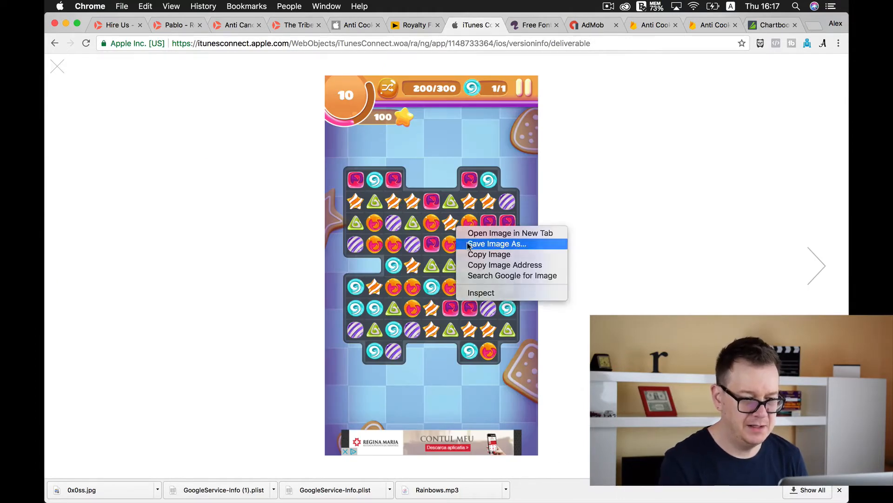
pyautogui.click(469, 247)
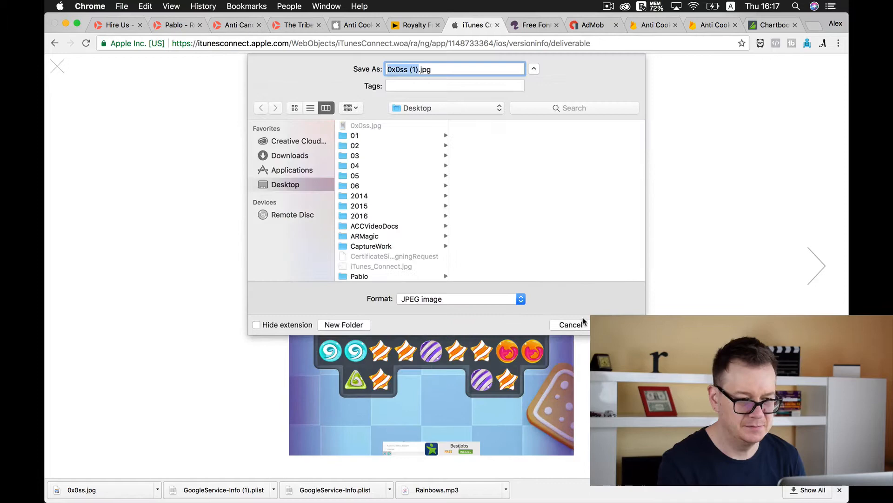
pyautogui.click(621, 324)
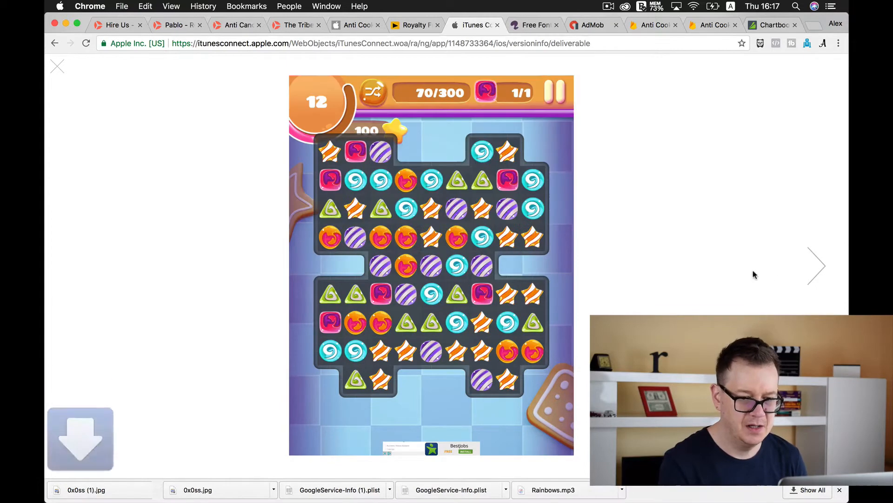
pyautogui.click(59, 68)
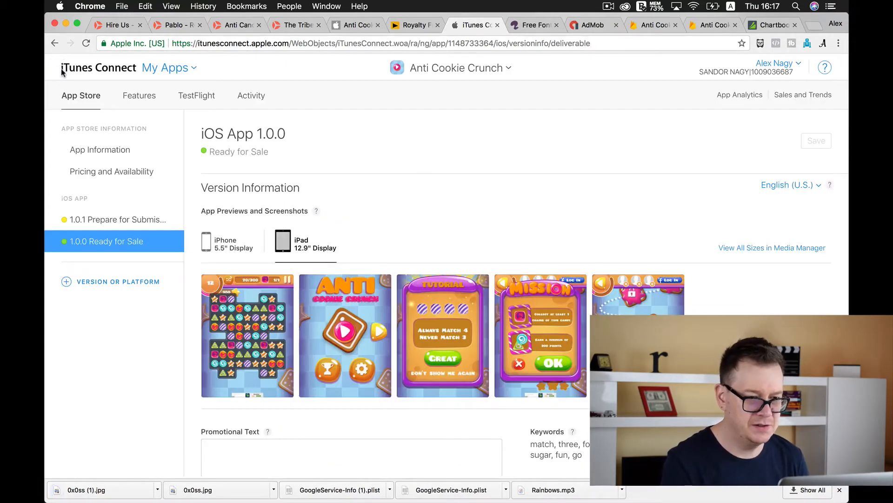
# Find Anti Cookie Crunch 2 by searching the apps for "anti" and open its 1.0 Prepare for Submission version
pyautogui.click(458, 69)
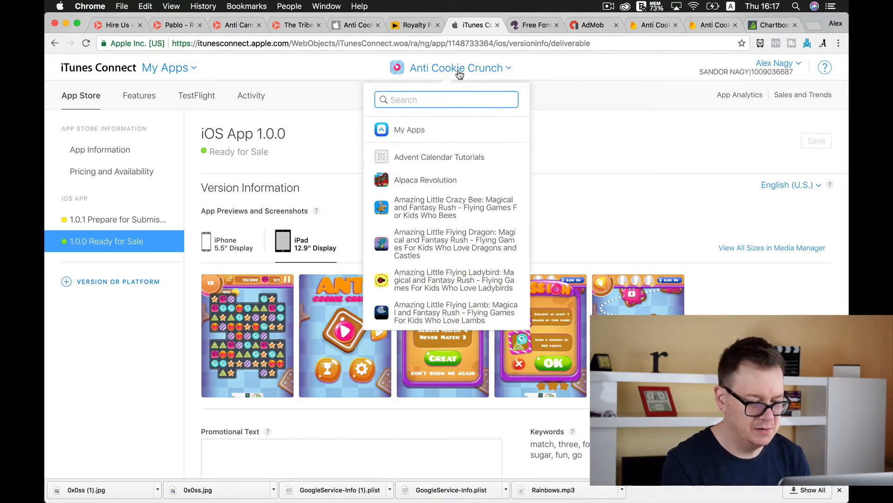
pyautogui.write('anti')
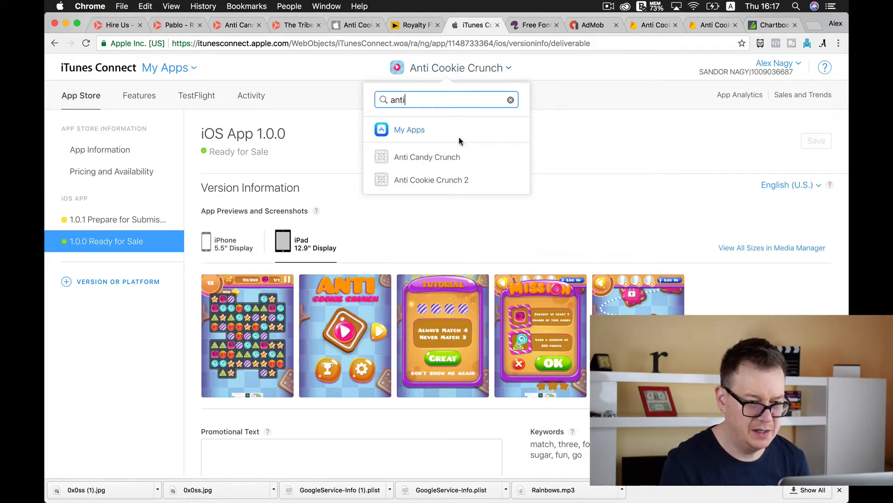
pyautogui.click(440, 181)
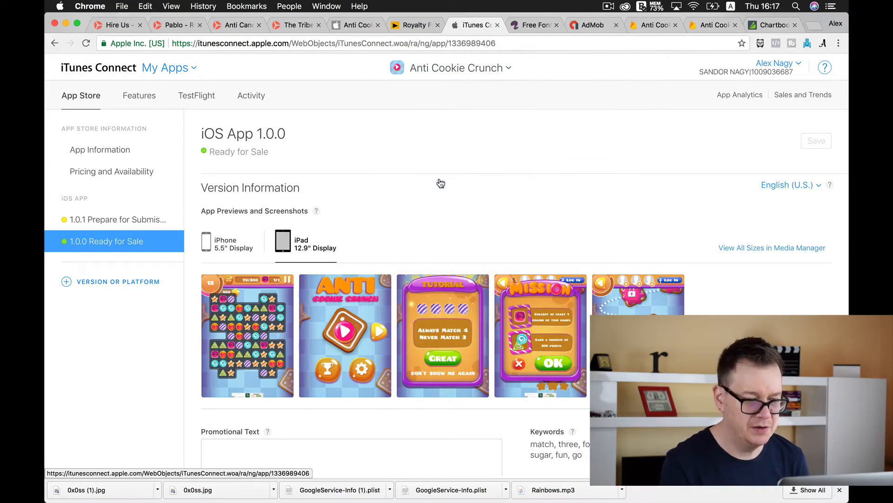
pyautogui.click(141, 225)
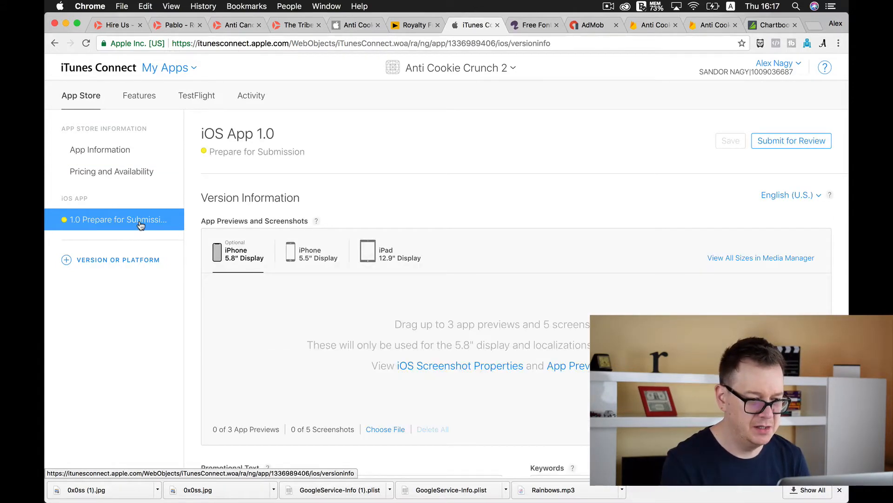
# Add 0x0ss.jpg from the Desktop as an iPhone 5.5" display screenshot and dismiss the localization notice
pyautogui.click(311, 257)
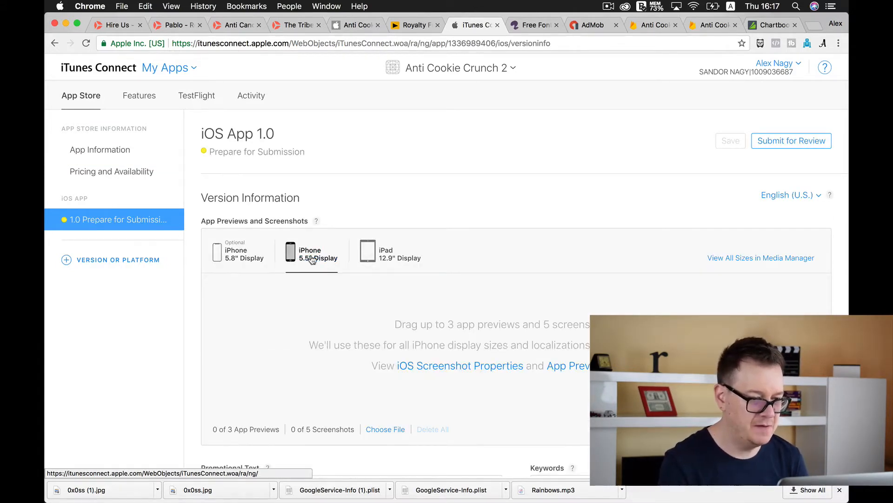
pyautogui.moveTo(47, 246)
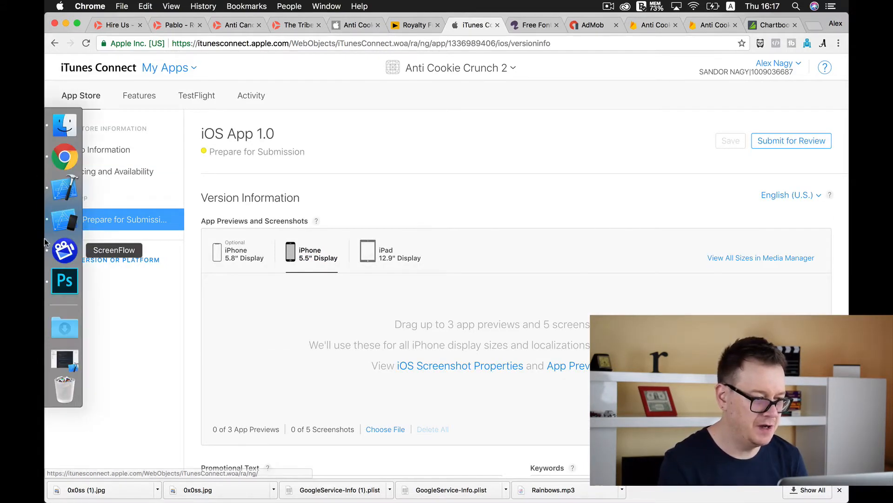
pyautogui.click(67, 135)
pyautogui.hscroll(-3, 372, 298)
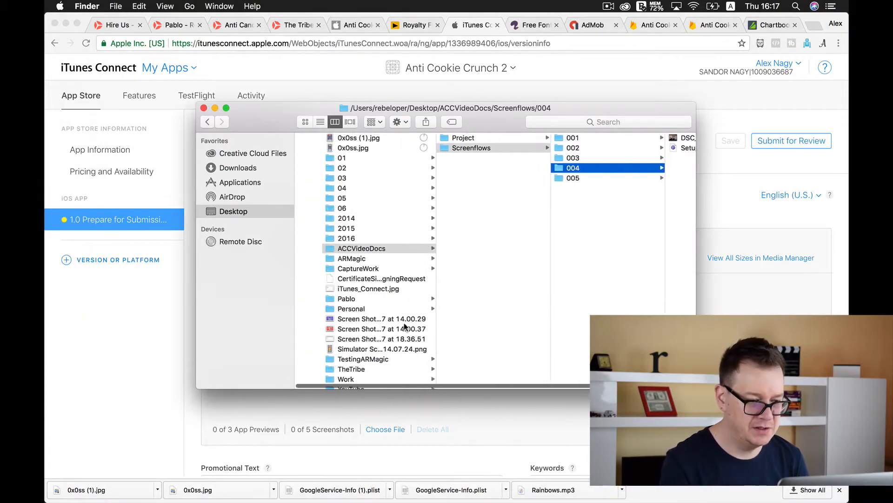
pyautogui.click(269, 213)
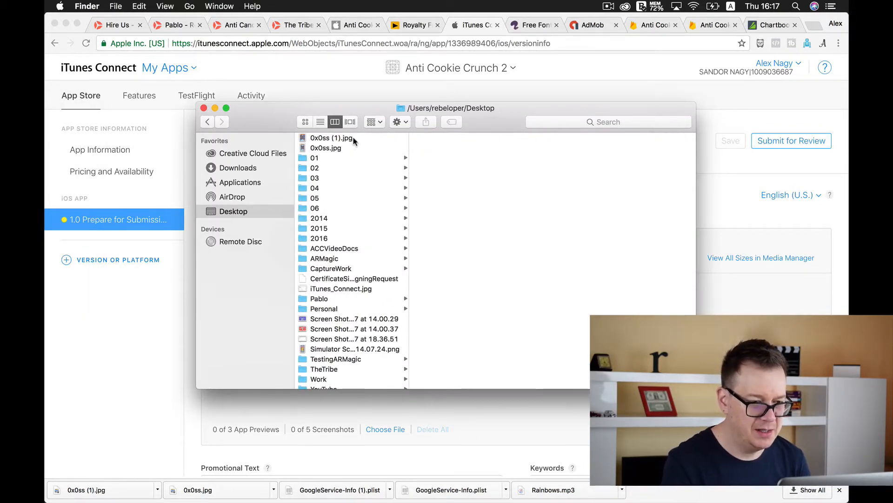
pyautogui.click(345, 148)
pyautogui.moveTo(345, 148); pyautogui.dragTo(330, 409)
pyautogui.click(262, 405)
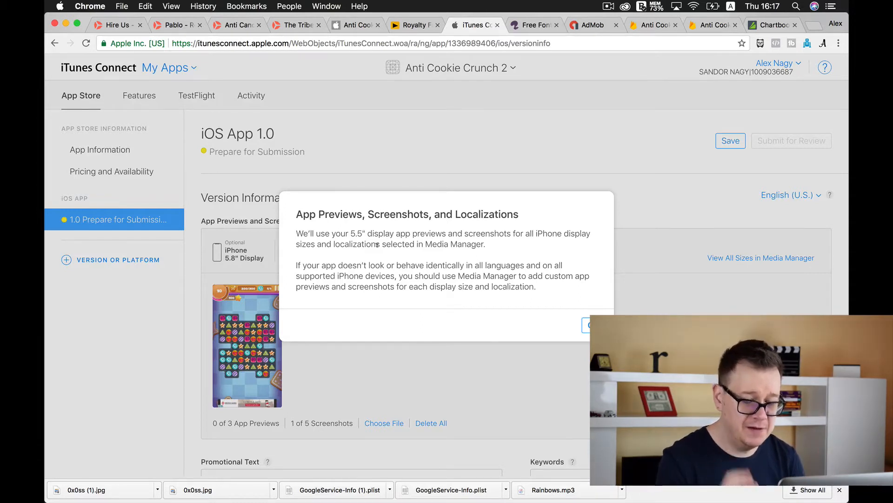
pyautogui.click(593, 325)
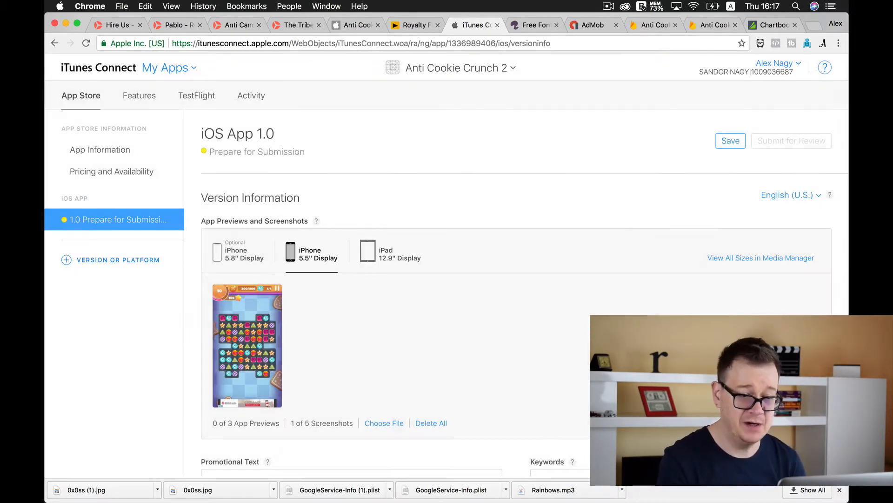
# Add 0x0ss (1).jpg from the Desktop as an iPad 12.9" display screenshot and dismiss the localization notice
pyautogui.click(389, 257)
pyautogui.click(62, 125)
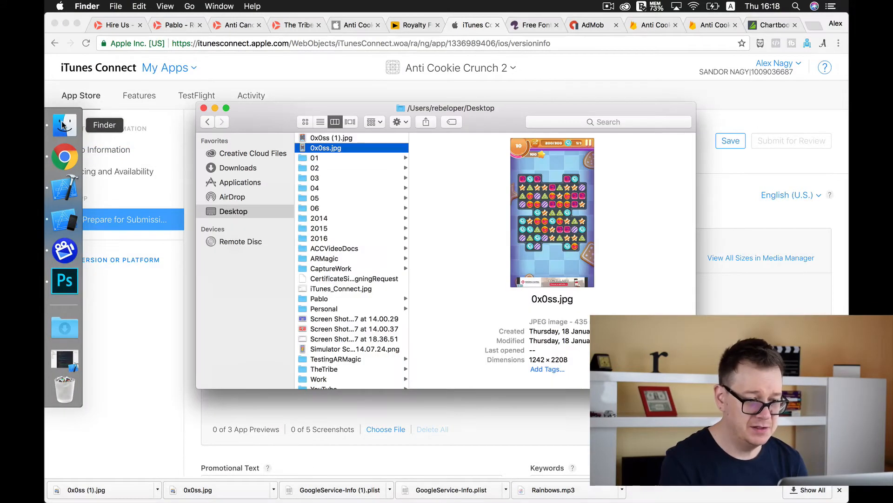
pyautogui.click(369, 139)
pyautogui.moveTo(369, 144); pyautogui.dragTo(274, 410)
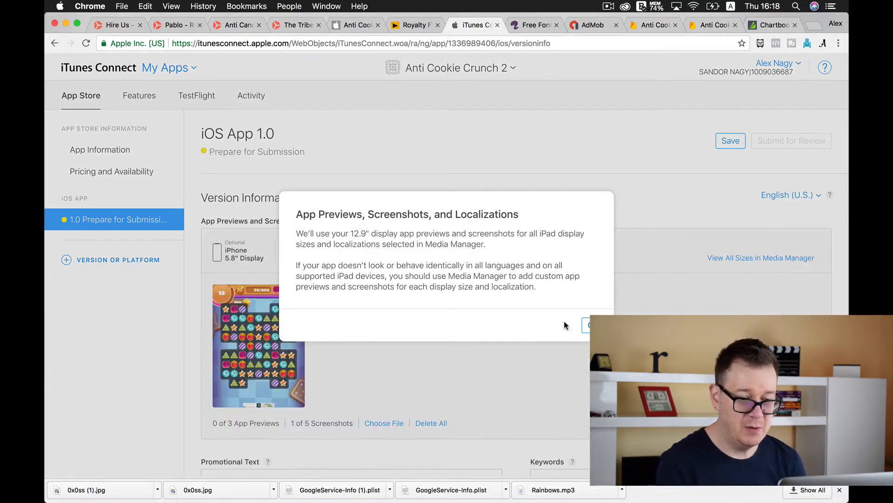
pyautogui.click(592, 325)
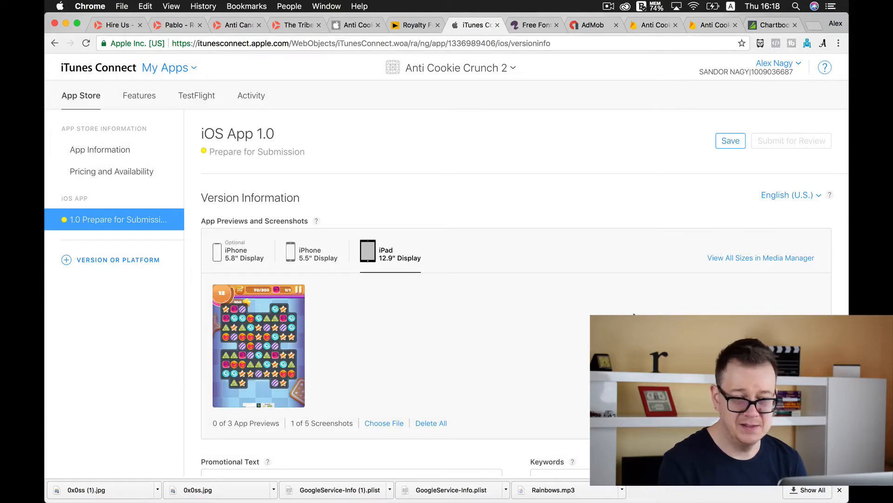
# Enter "This is the second version." as the promotional text
pyautogui.scroll(-5, 547, 329)
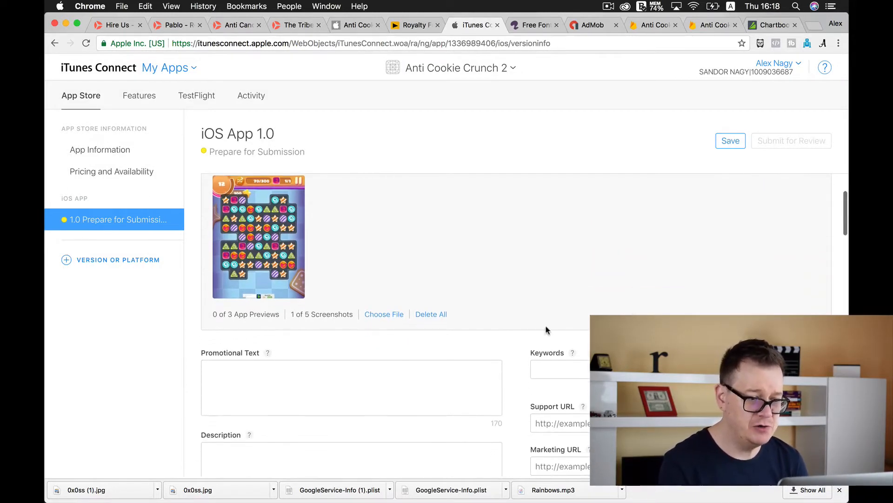
pyautogui.click(298, 387)
pyautogui.write('This is the seco')
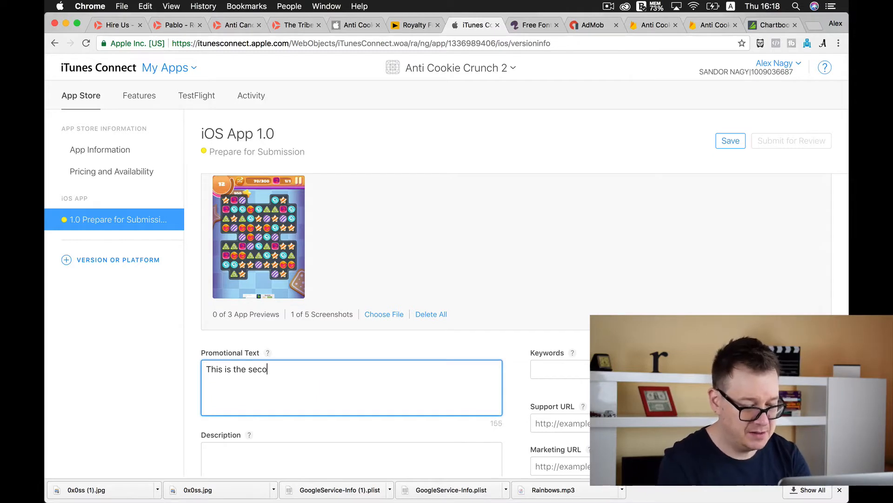
pyautogui.write('nd version.')
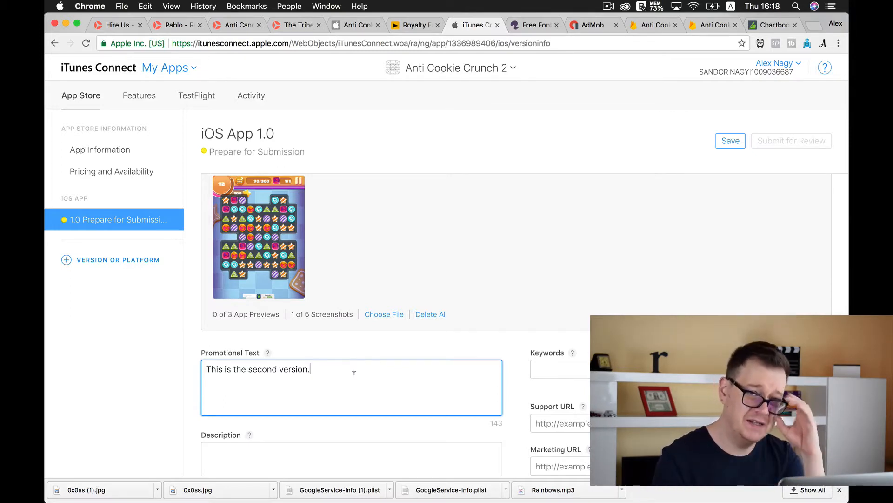
pyautogui.click(515, 375)
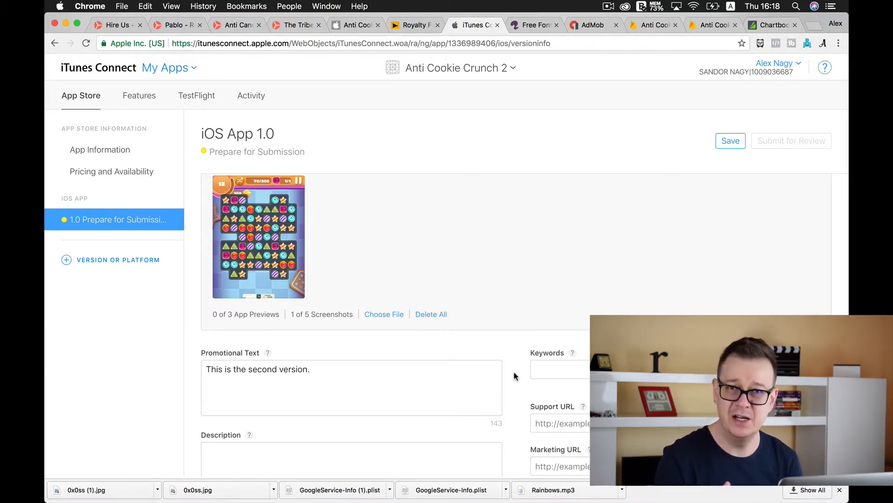
pyautogui.scroll(-2, 515, 373)
pyautogui.click(345, 427)
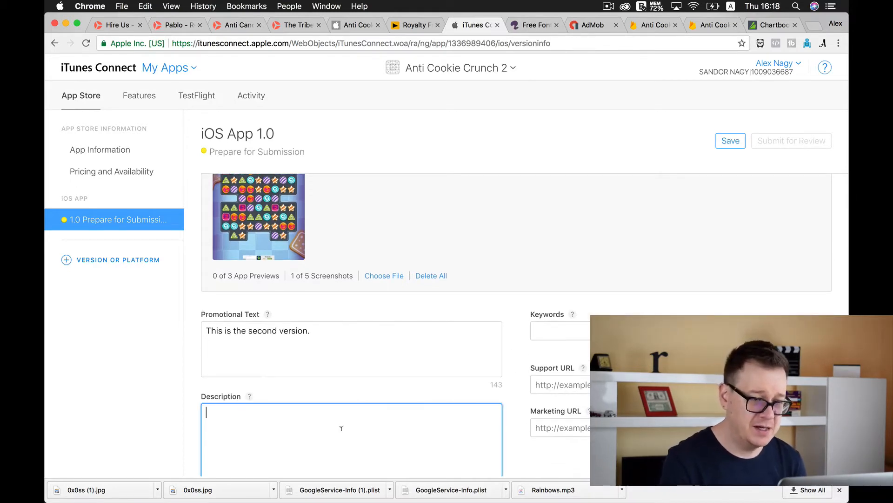
pyautogui.rightClick(184, 71)
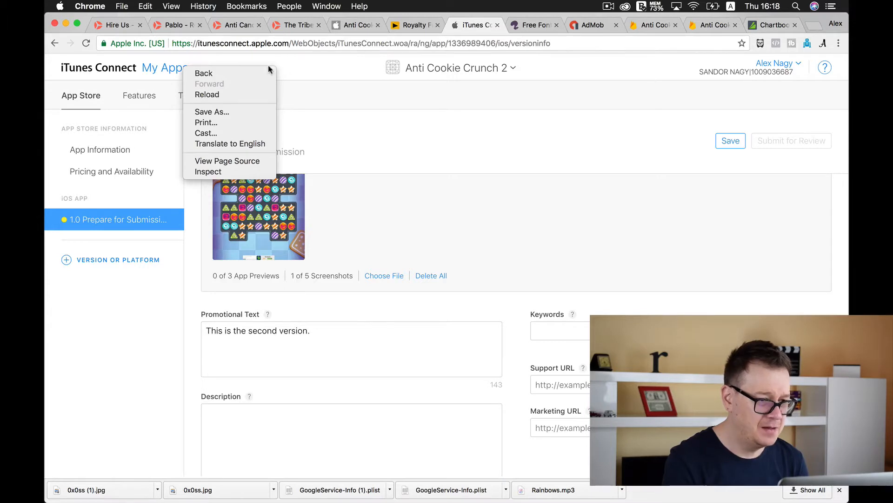
pyautogui.click(327, 75)
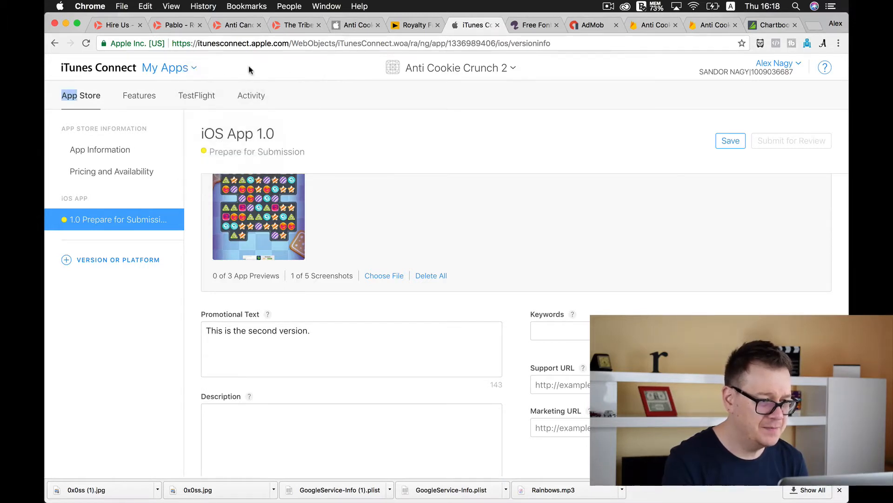
pyautogui.rightClick(164, 70)
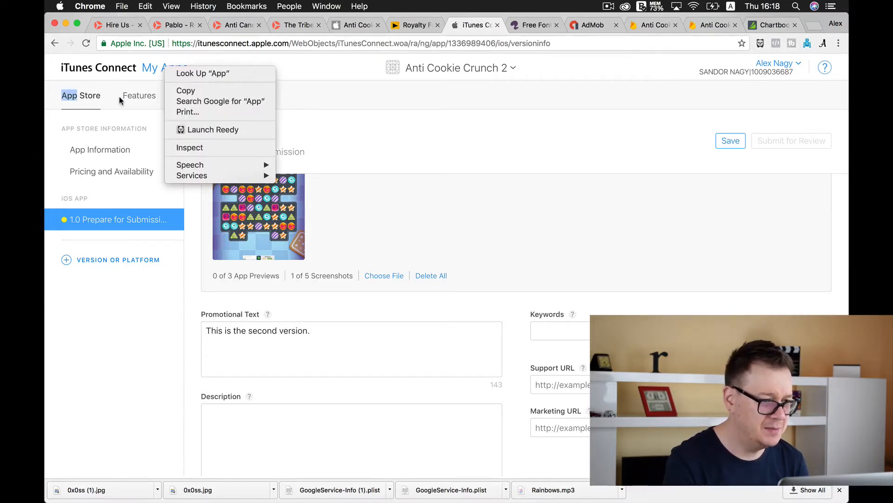
pyautogui.click(356, 104)
# Open iTunes Connect in a new browser tab and go to the 1.0.0 Ready for Sale version of Anti Cookie Crunch
pyautogui.rightClick(117, 70)
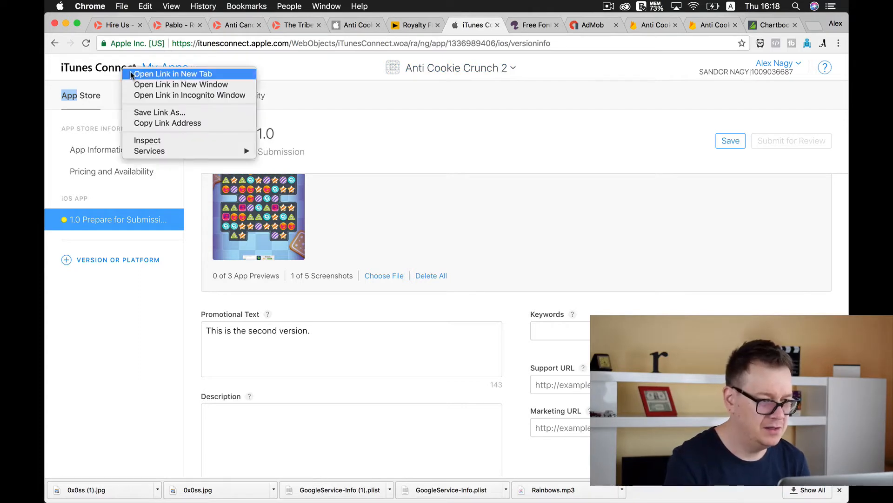
pyautogui.click(130, 71)
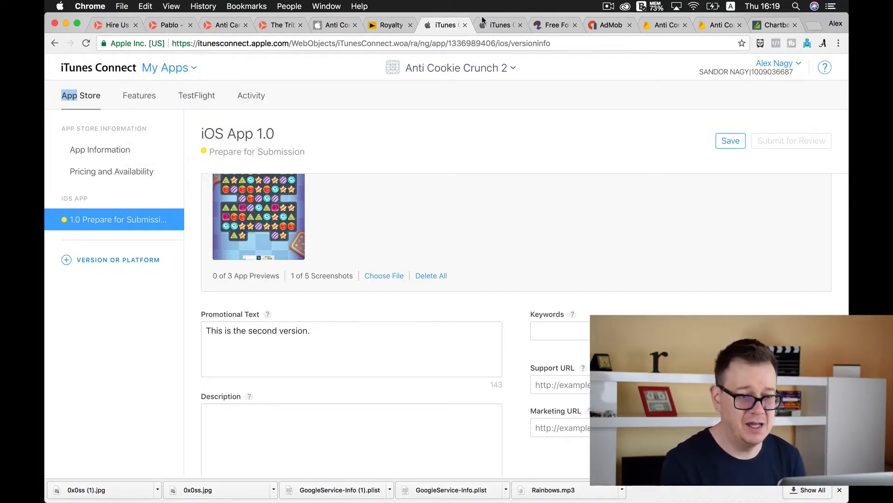
pyautogui.click(499, 26)
pyautogui.click(196, 147)
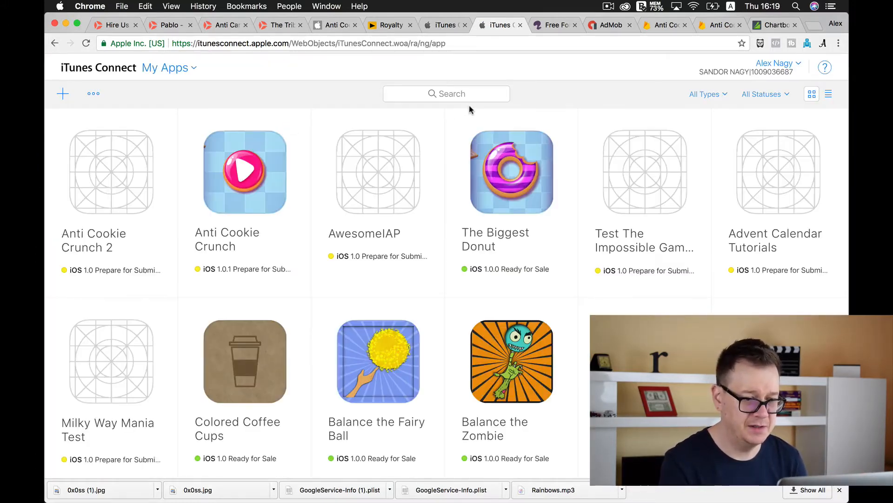
pyautogui.click(235, 234)
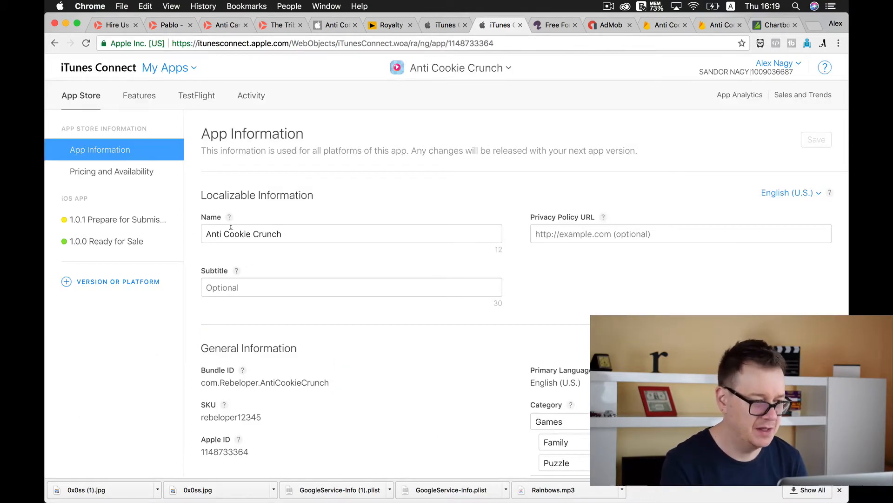
pyautogui.click(117, 242)
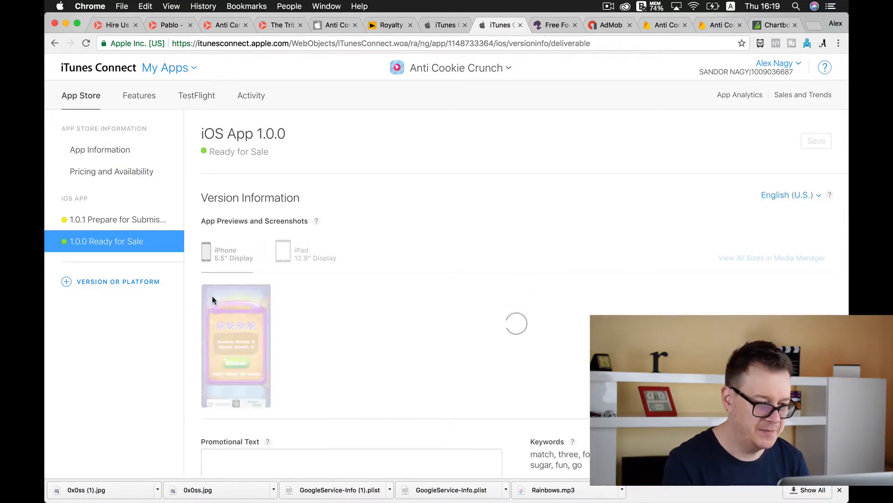
# Try to select the locked description text of Anti Cookie Crunch 1.0.0 for reuse
pyautogui.scroll(-5, 193, 269)
pyautogui.scroll(-1, 194, 273)
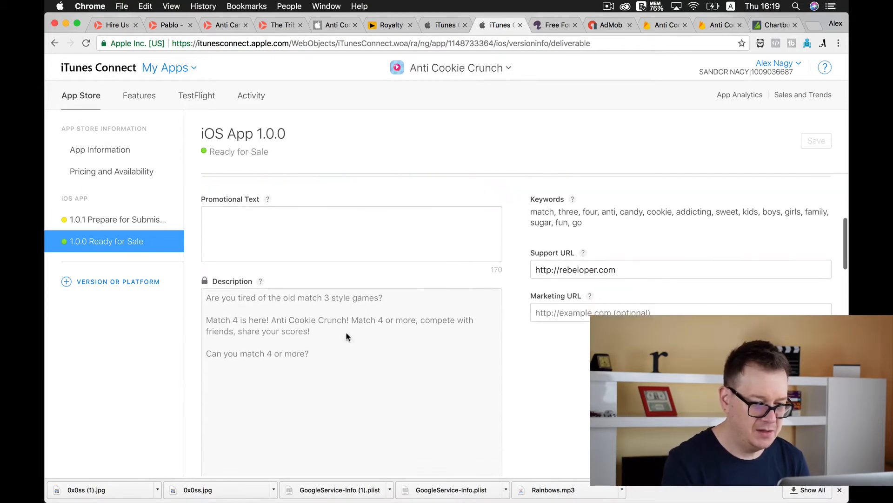
pyautogui.moveTo(314, 354); pyautogui.dragTo(198, 306)
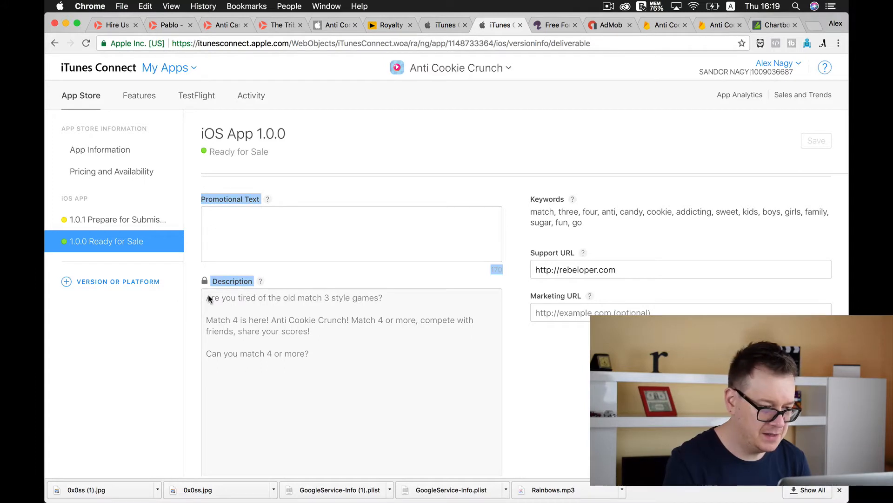
pyautogui.click(208, 295)
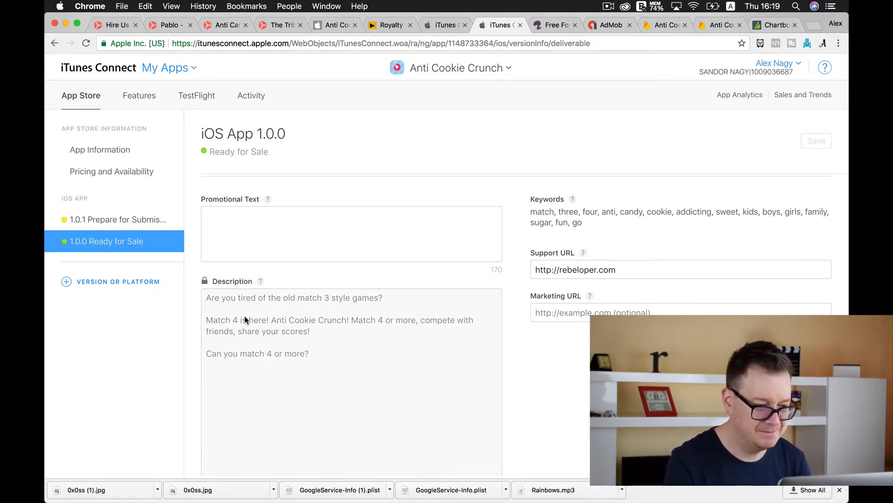
pyautogui.scroll(-3, 244, 315)
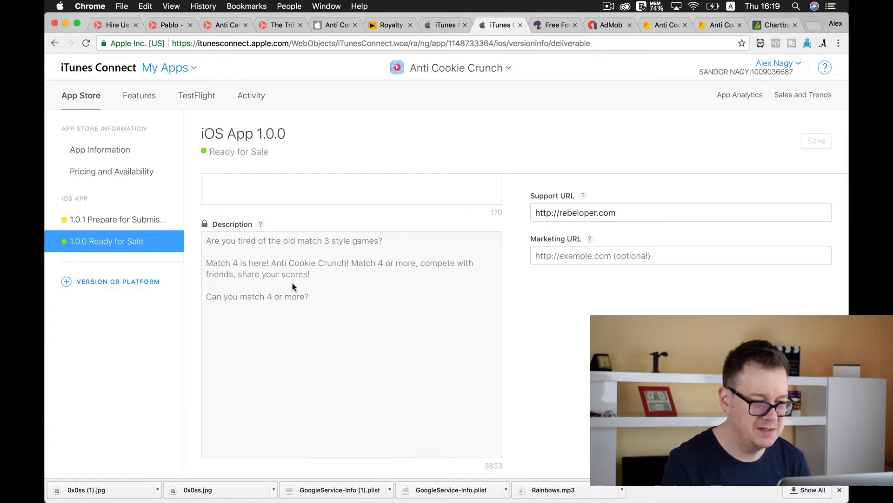
# Return to the Anti Cookie Crunch 2 listing and enter "Our description goes here." as the description
pyautogui.click(443, 27)
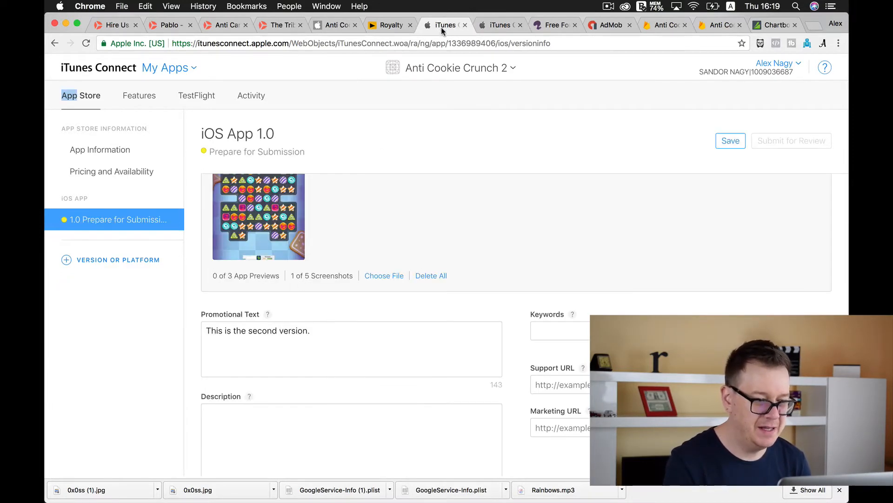
pyautogui.click(277, 432)
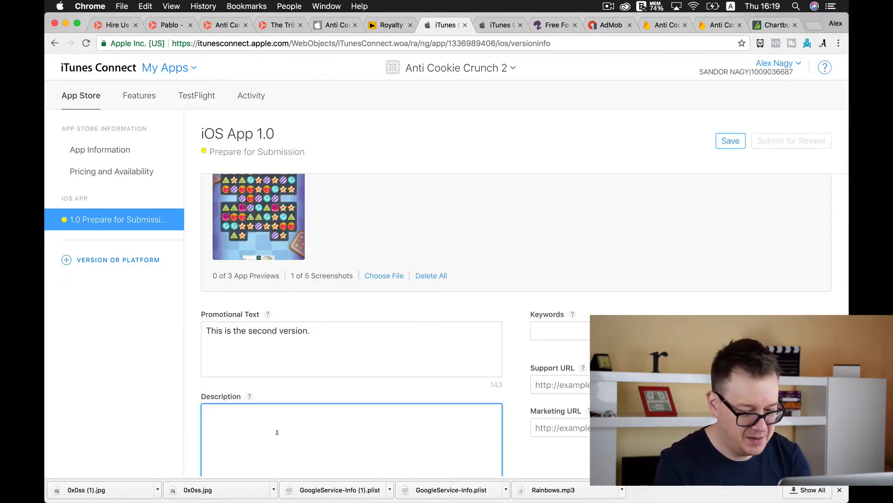
pyautogui.write('Our description goes here')
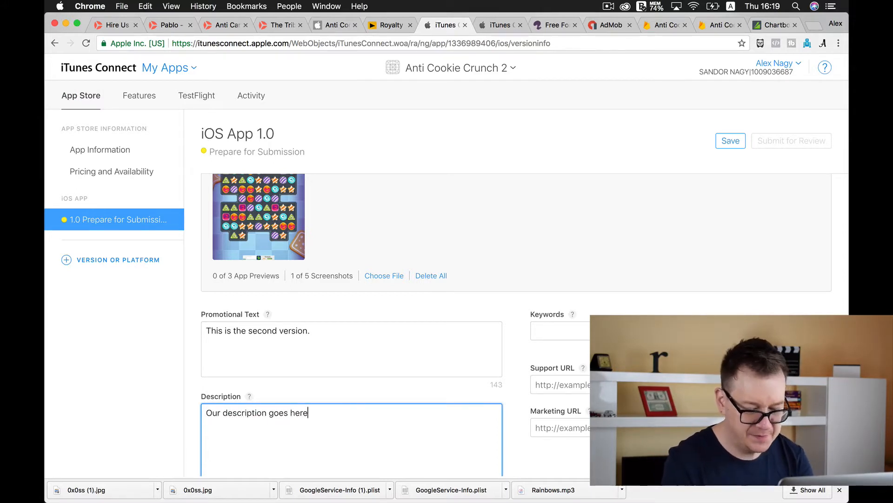
pyautogui.write('.')
# Copy the sentence "Our description goes here." and repeat it on new lines of the description until it appears seven times
pyautogui.moveTo(312, 412); pyautogui.dragTo(201, 412)
pyautogui.hotkey('ctrl', 'c')
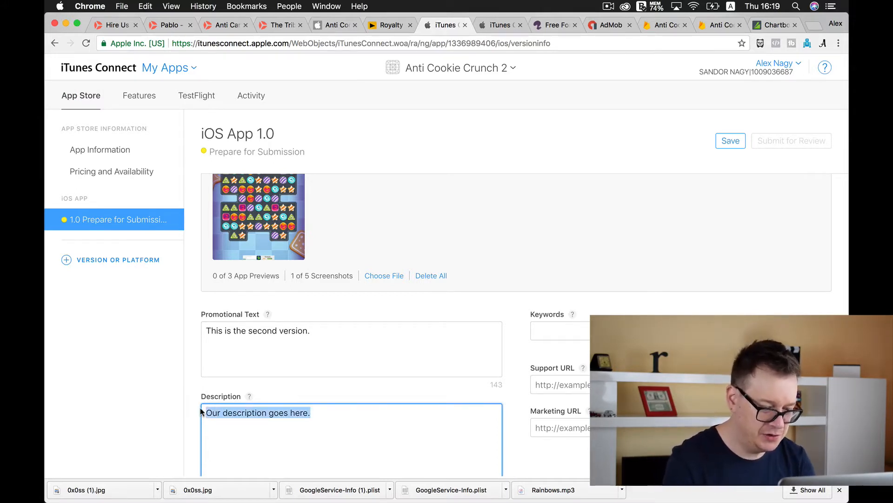
pyautogui.click(331, 410)
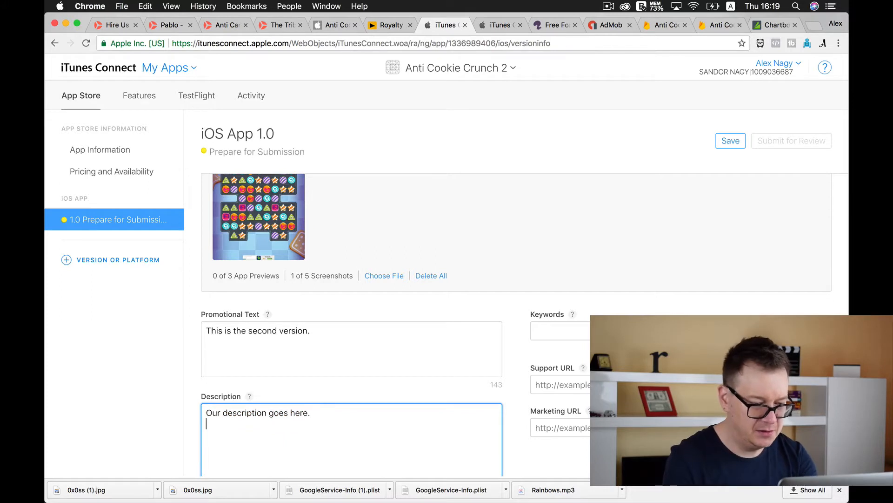
pyautogui.hotkey('ctrl', 'v')
pyautogui.press('Return')
pyautogui.hotkey('ctrl', 'v')
pyautogui.press('Return')
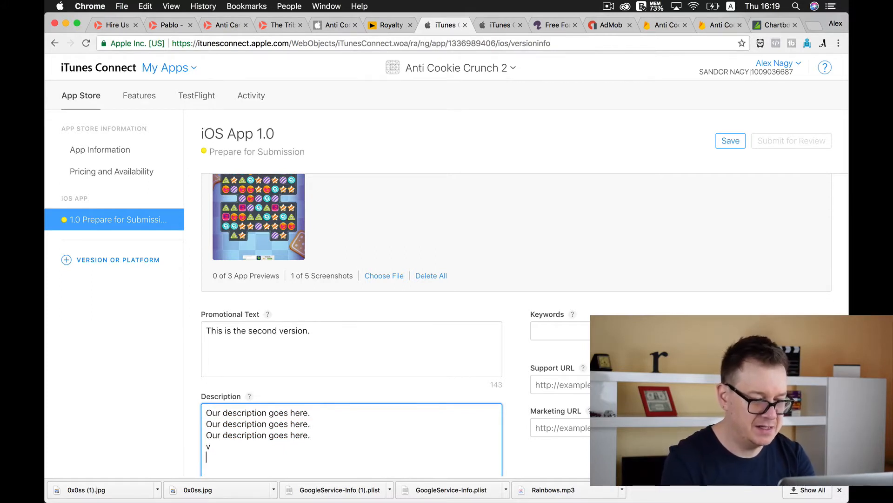
pyautogui.press('Return')
pyautogui.press('super+v')
pyautogui.press('Return')
pyautogui.press('super+v')
pyautogui.press('Return')
pyautogui.press('super+v')
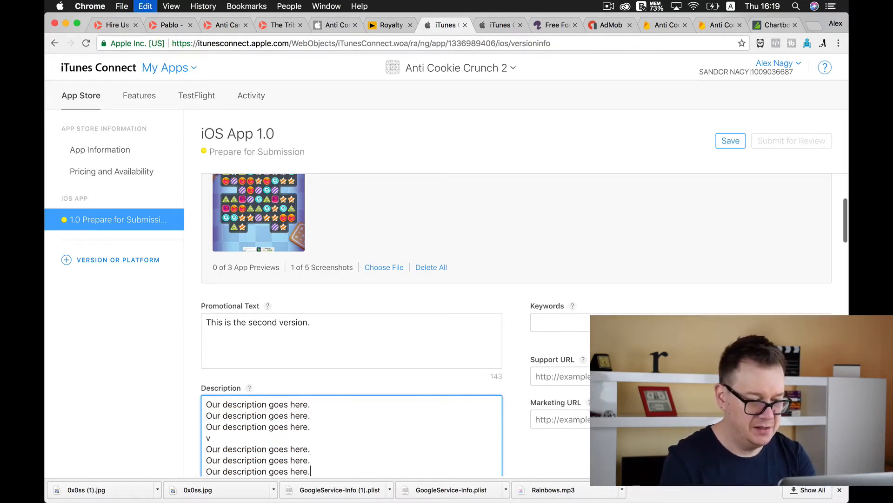
pyautogui.press('Return')
pyautogui.press('super+v')
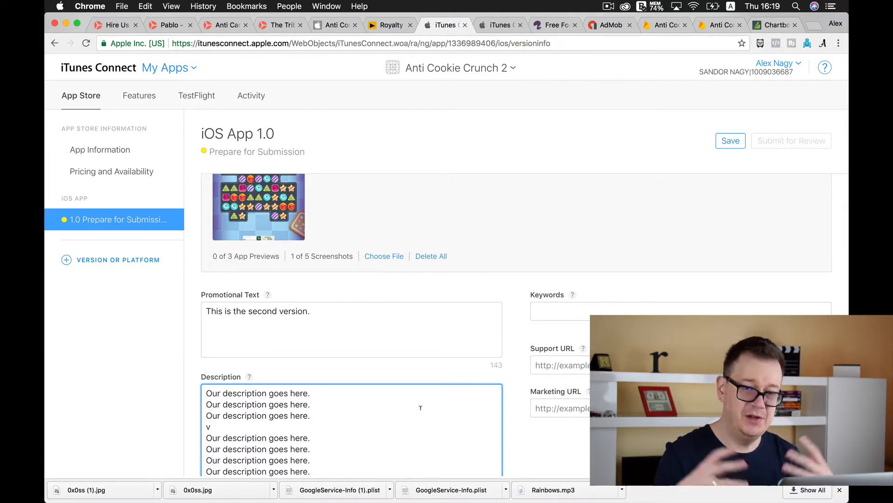
# Copy the full keyword list from the Anti Cookie Crunch 1.0.0 listing into the Keywords of Anti Cookie Crunch 2
pyautogui.click(556, 310)
pyautogui.click(500, 23)
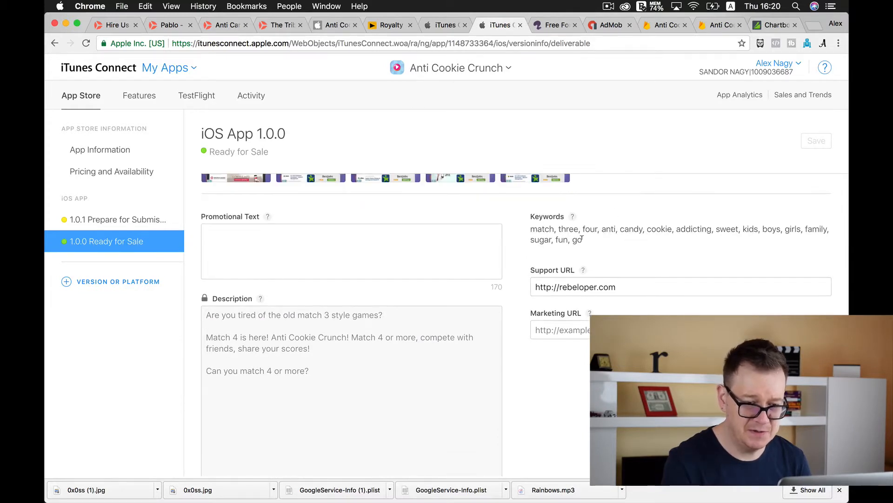
pyautogui.moveTo(583, 241); pyautogui.dragTo(533, 229)
pyautogui.press('super+c')
pyautogui.hotkey('ctrl', 'shift', 'Tab')
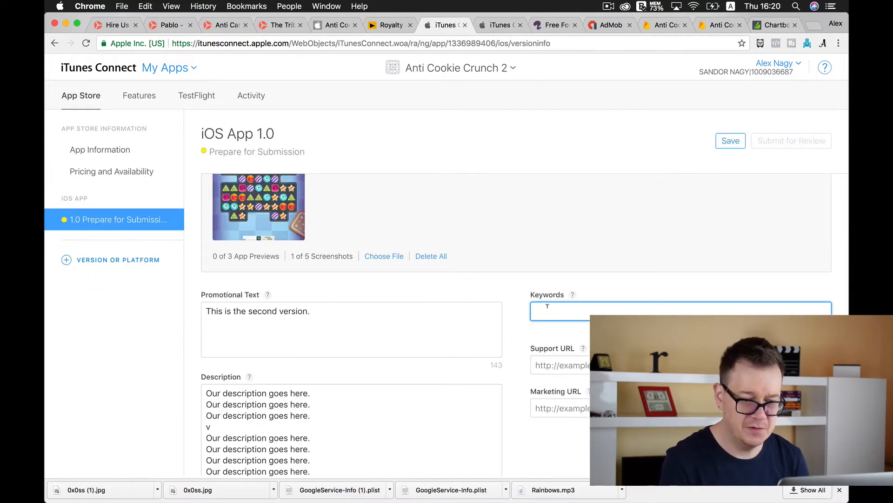
pyautogui.press('super+v')
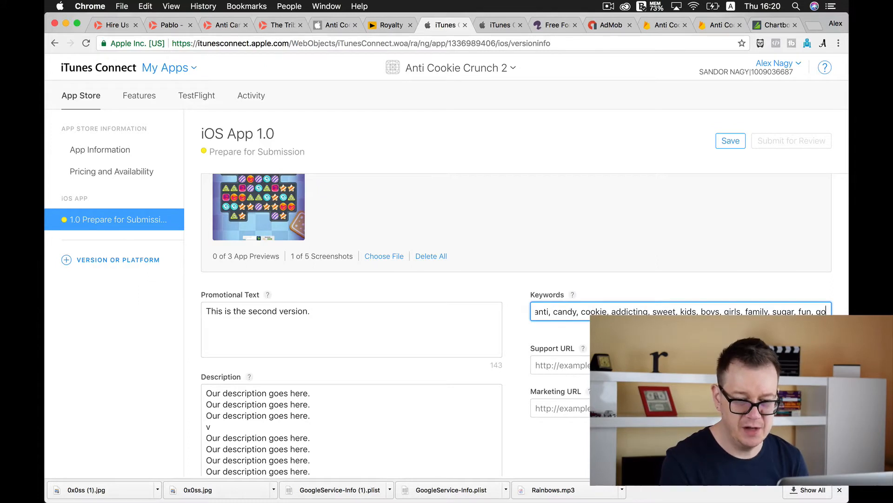
pyautogui.scroll(-1, 581, 335)
pyautogui.click(580, 336)
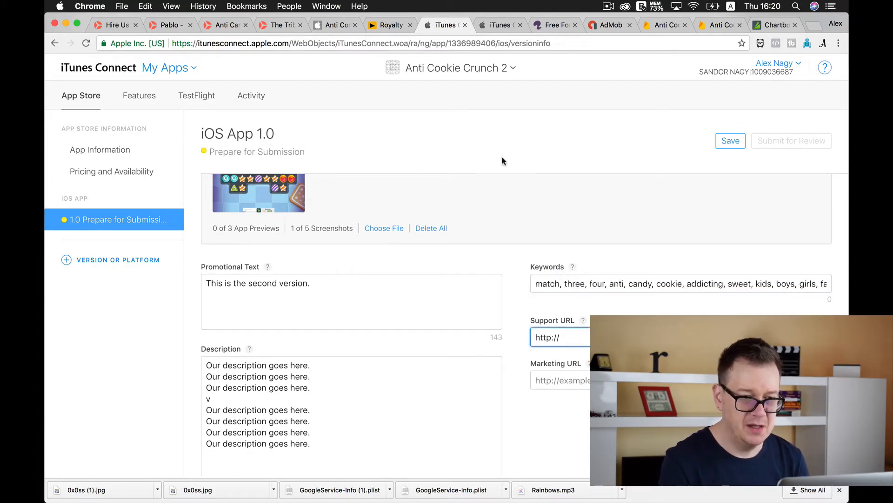
pyautogui.click(552, 271)
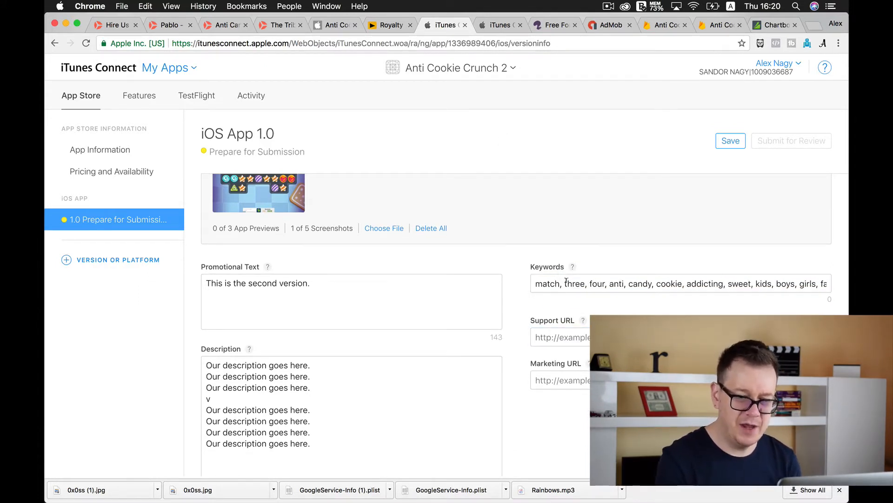
# Remove the spaces after the first five commas in the keywords, so the list starts with "match,three,four,anti,candy,cookie"
pyautogui.click(565, 283)
pyautogui.press('BackSpace')
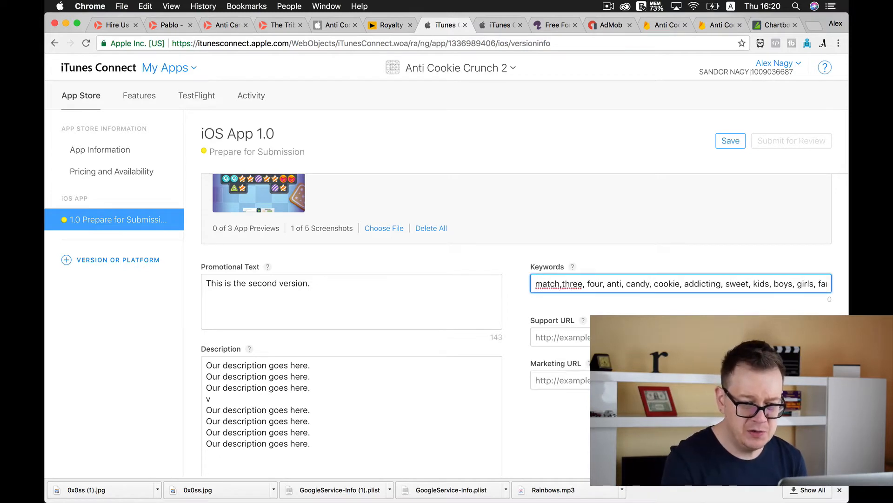
pyautogui.click(586, 284)
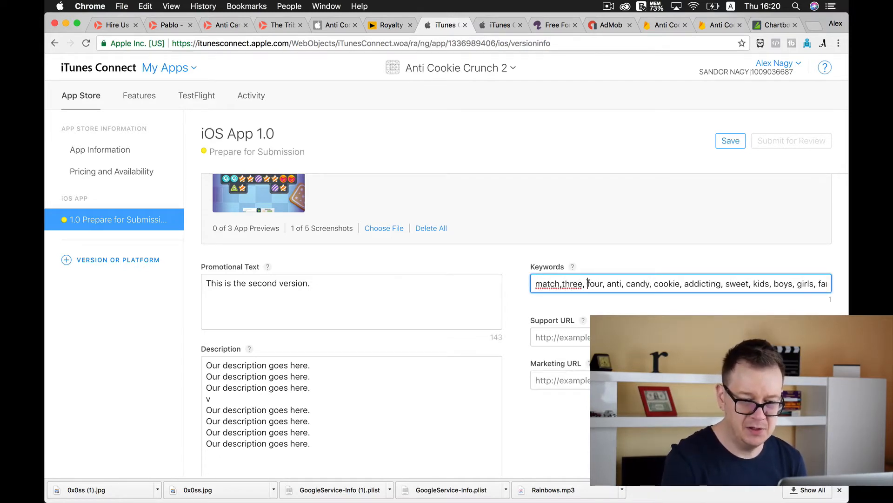
pyautogui.press('BackSpace')
pyautogui.click(605, 284)
pyautogui.press('BackSpace')
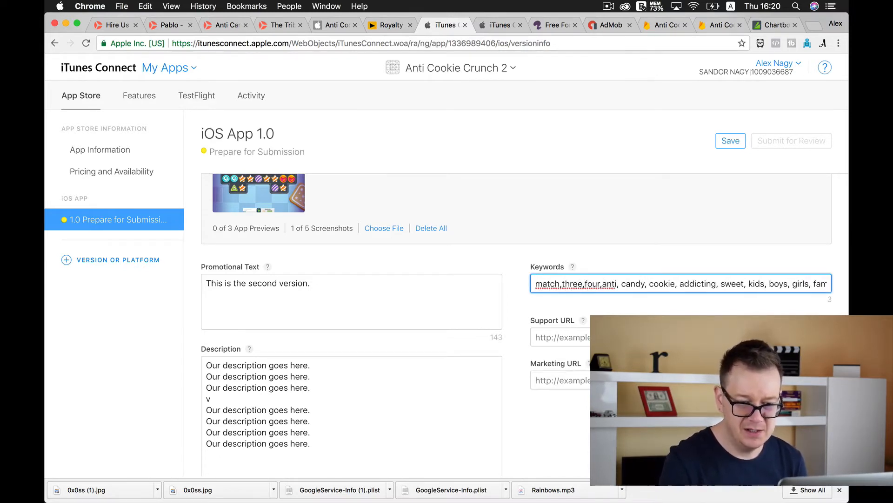
pyautogui.press('BackSpace')
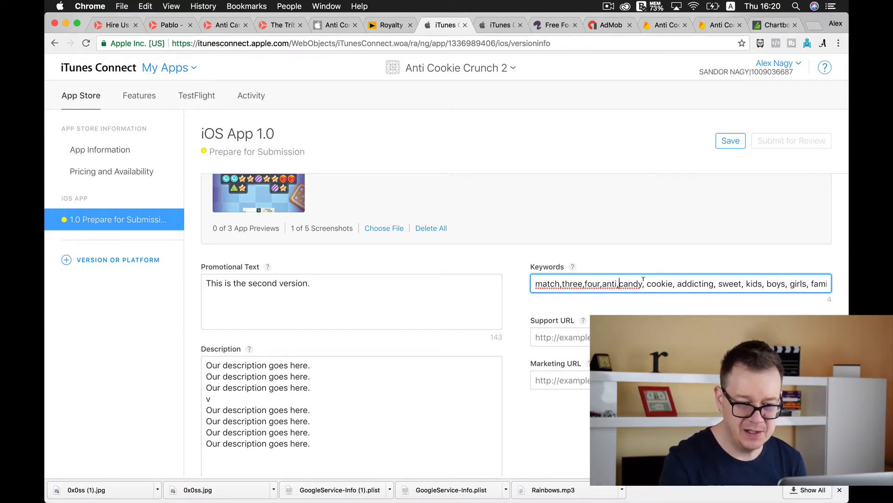
pyautogui.click(647, 283)
pyautogui.press('BackSpace')
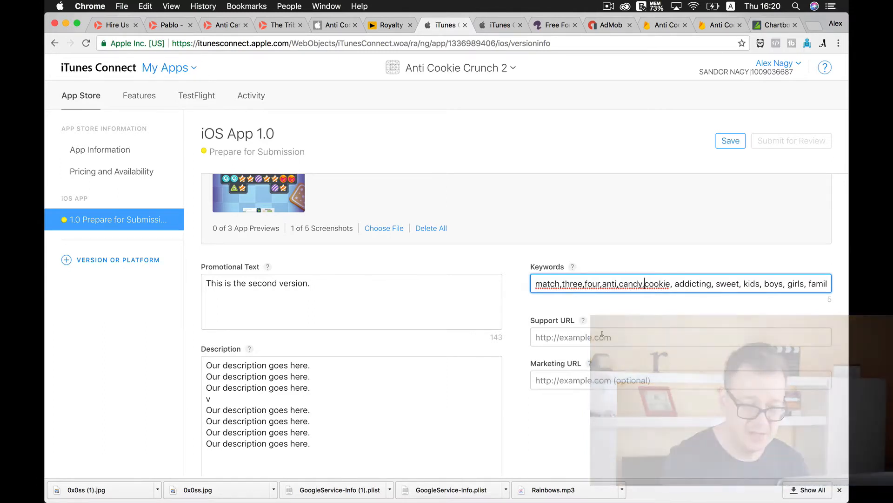
pyautogui.click(602, 334)
pyautogui.write('rebelo')
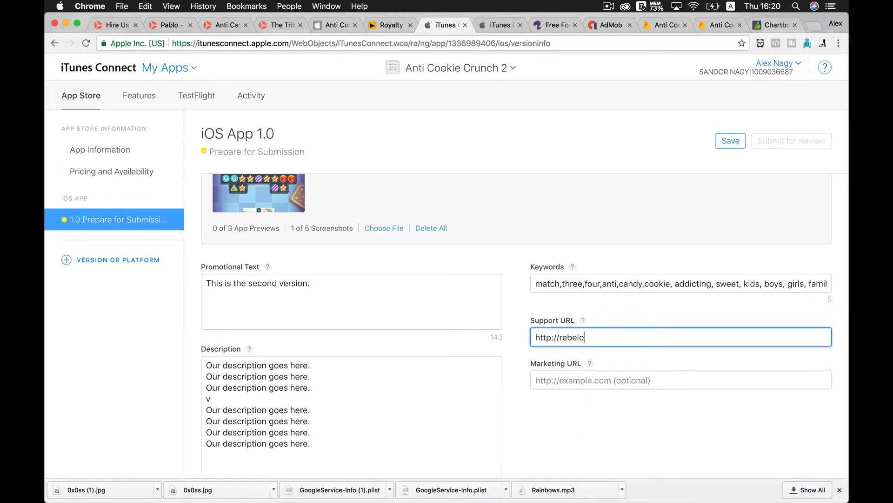
pyautogui.write('per.com')
pyautogui.click(519, 361)
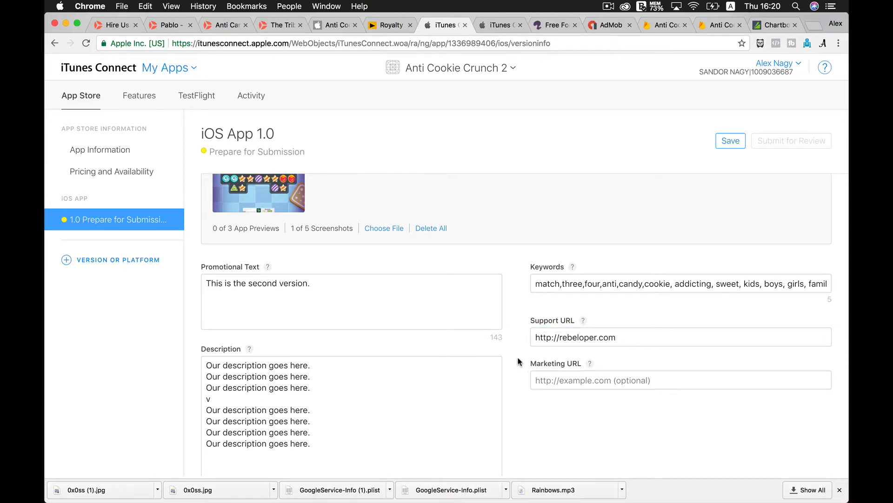
pyautogui.scroll(-10, 520, 361)
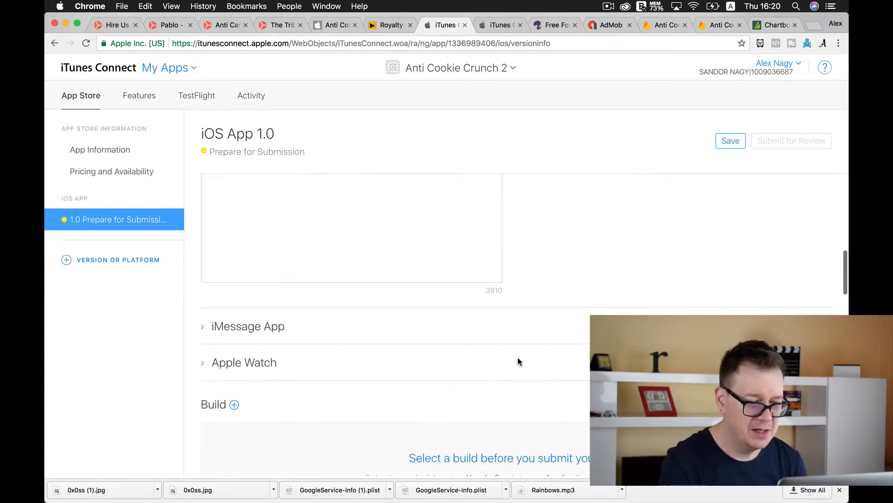
pyautogui.click(724, 140)
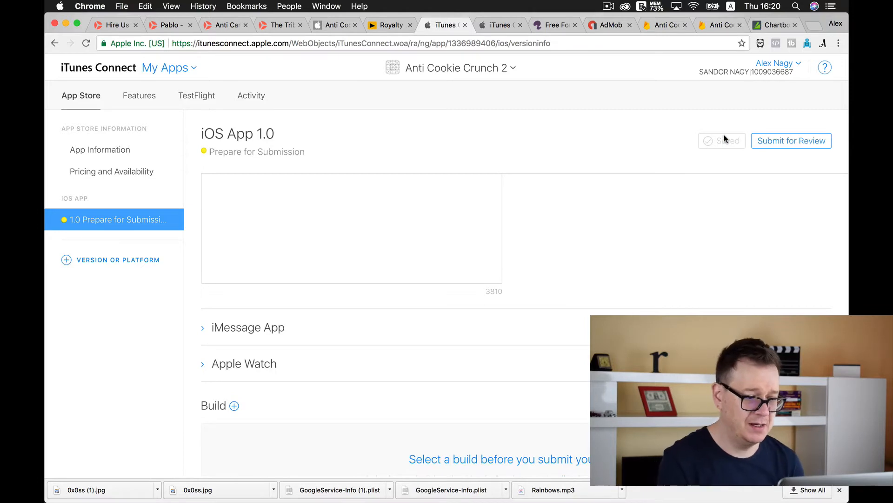
# Add build 1.0.0 (11.0.3) to the app version
pyautogui.scroll(-3, 195, 286)
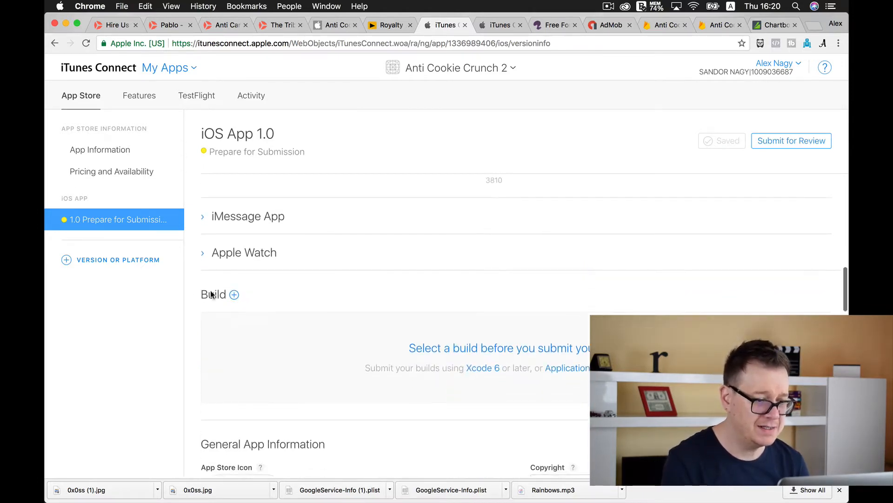
pyautogui.click(234, 295)
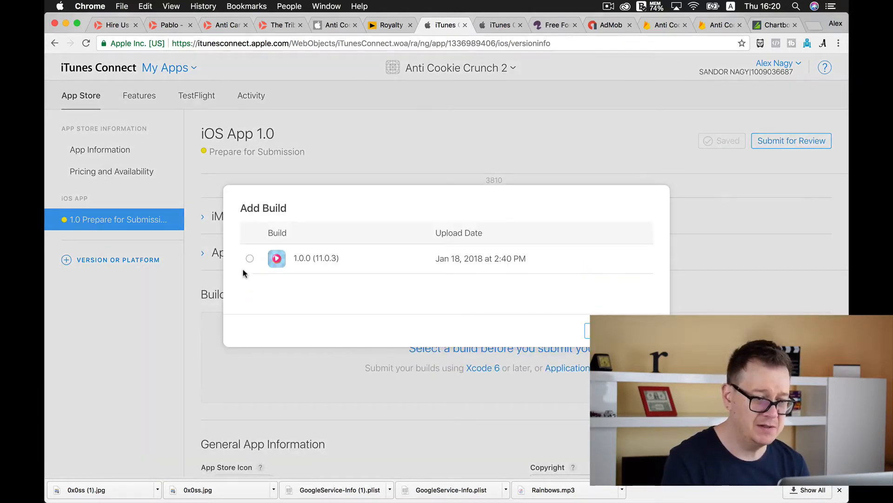
pyautogui.click(250, 259)
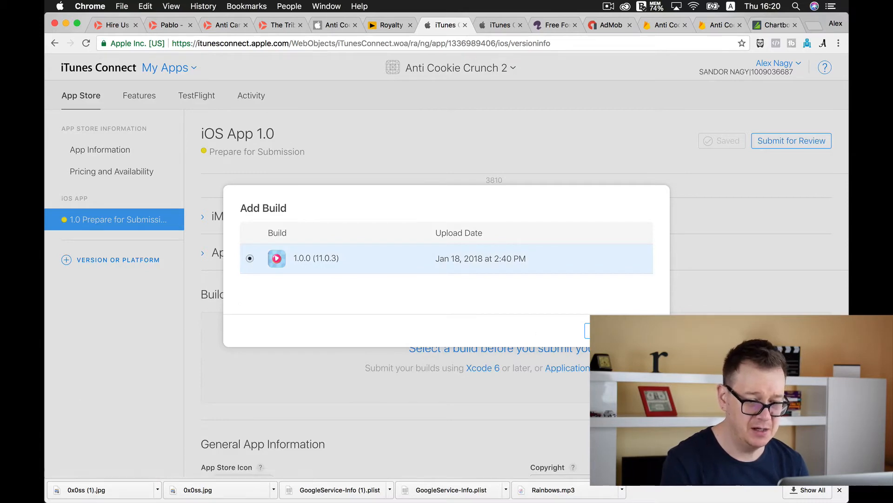
pyautogui.click(603, 330)
# Set the version number in the general app information to 1.0.0
pyautogui.scroll(-5, 191, 287)
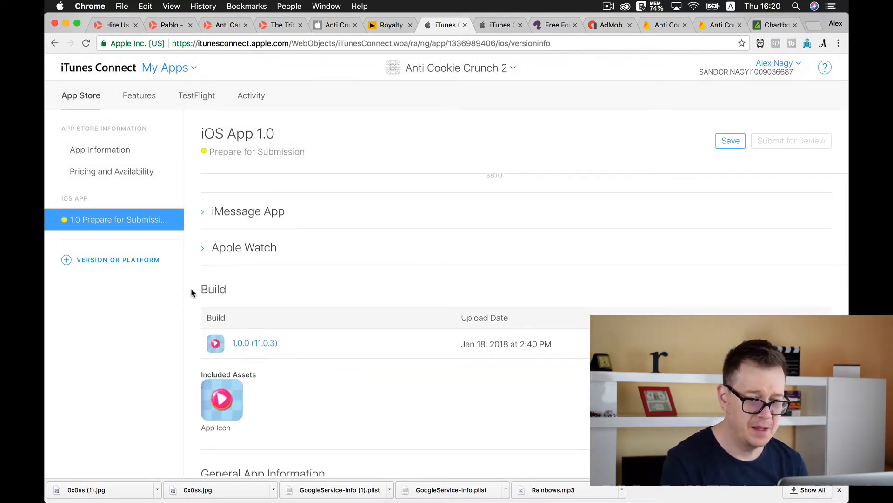
pyautogui.scroll(-3, 192, 292)
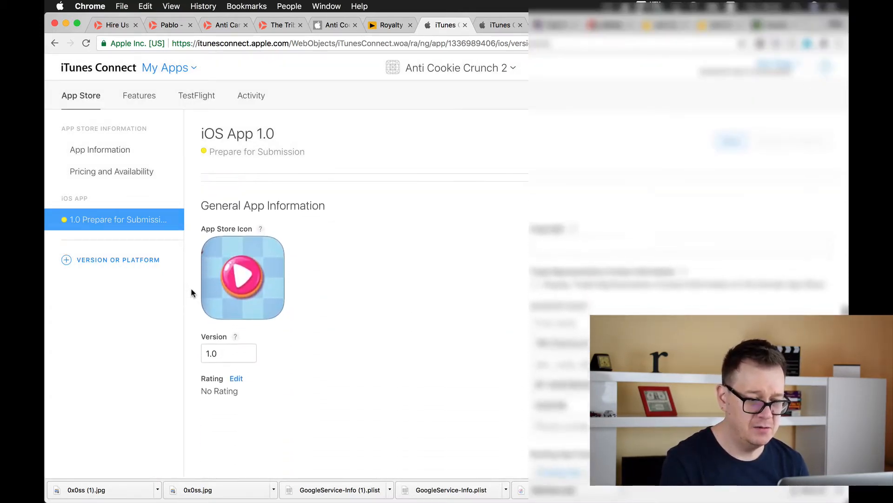
pyautogui.click(237, 339)
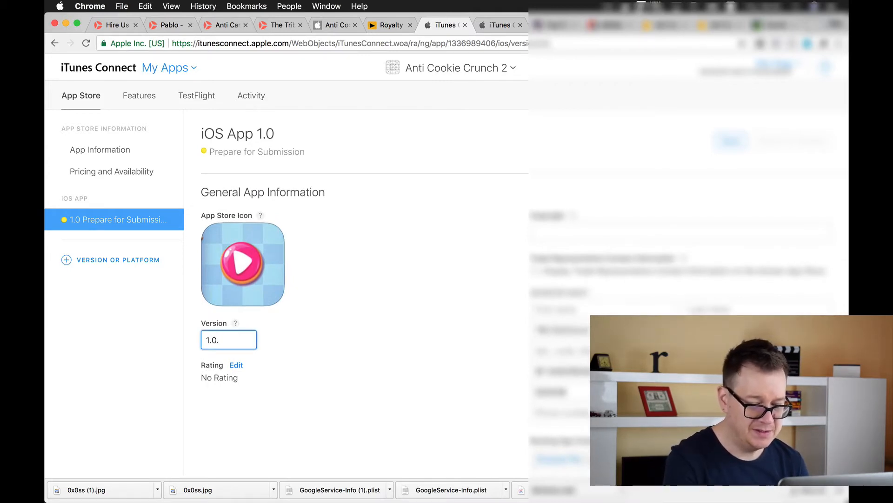
pyautogui.write('.0')
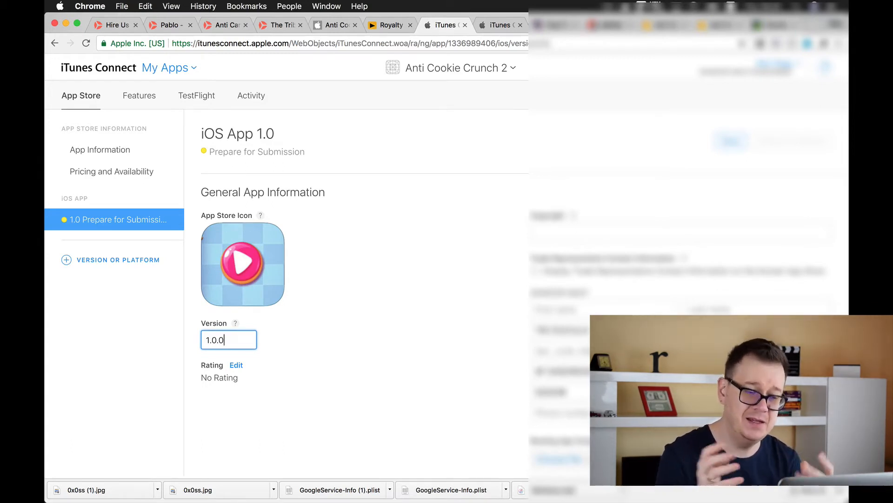
# Edit the app rating and set all eleven Apple content descriptions, from Cartoon or Fantasy Violence to Graphic Sexual Content and Nudity, to None
pyautogui.click(237, 366)
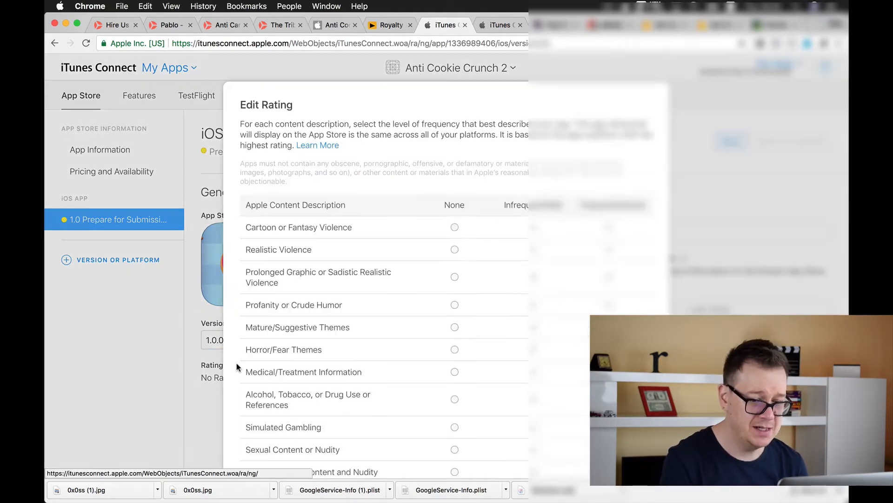
pyautogui.click(455, 227)
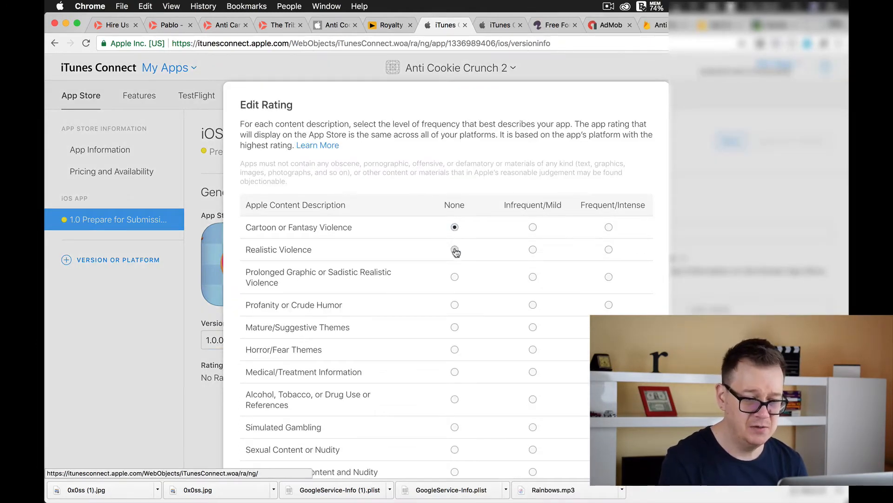
pyautogui.click(454, 249)
pyautogui.click(455, 276)
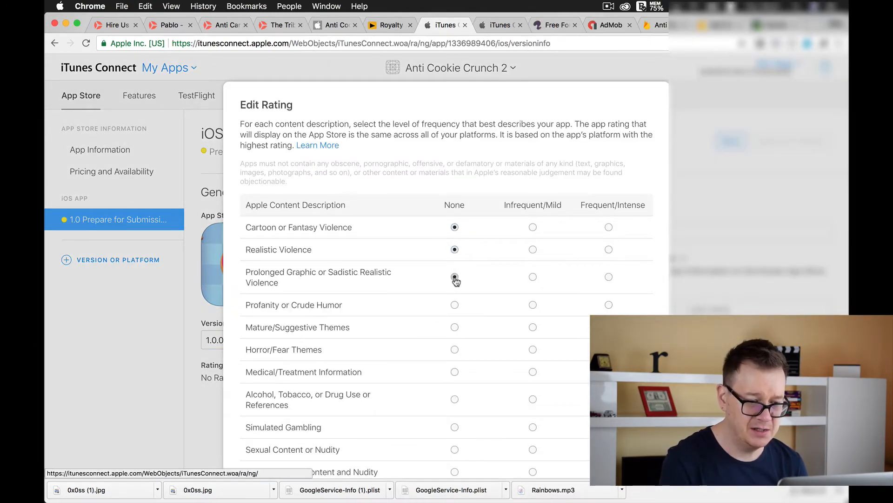
pyautogui.click(455, 304)
pyautogui.scroll(-3, 455, 288)
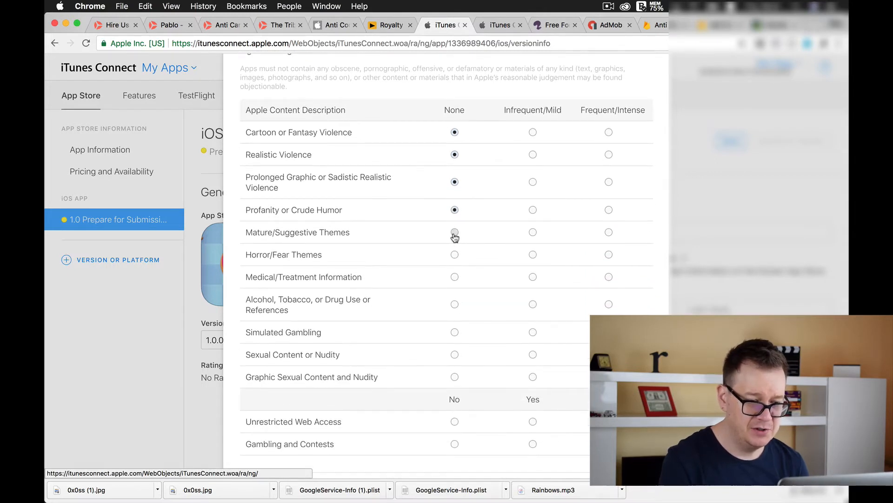
pyautogui.click(455, 233)
pyautogui.click(454, 254)
pyautogui.click(455, 277)
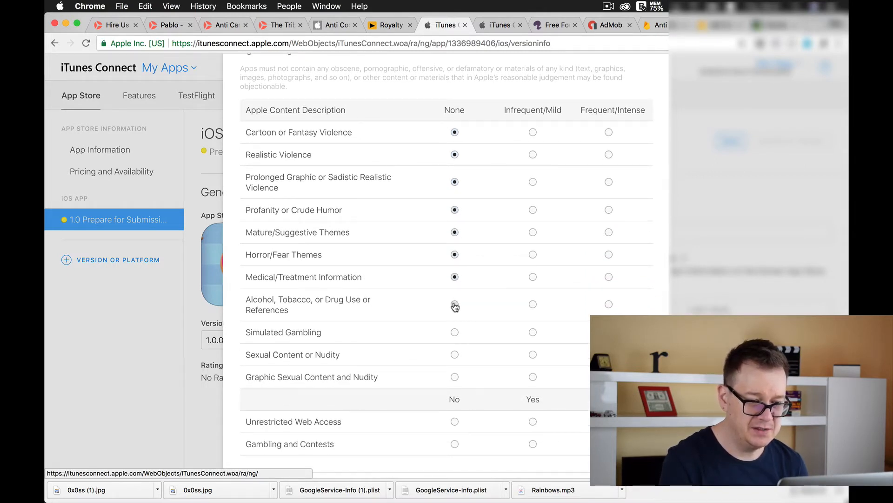
pyautogui.click(455, 304)
pyautogui.click(455, 332)
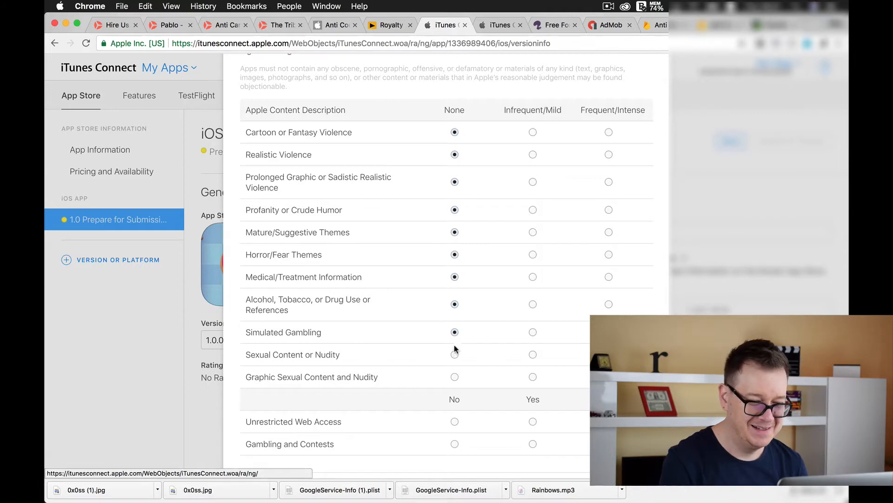
pyautogui.click(455, 354)
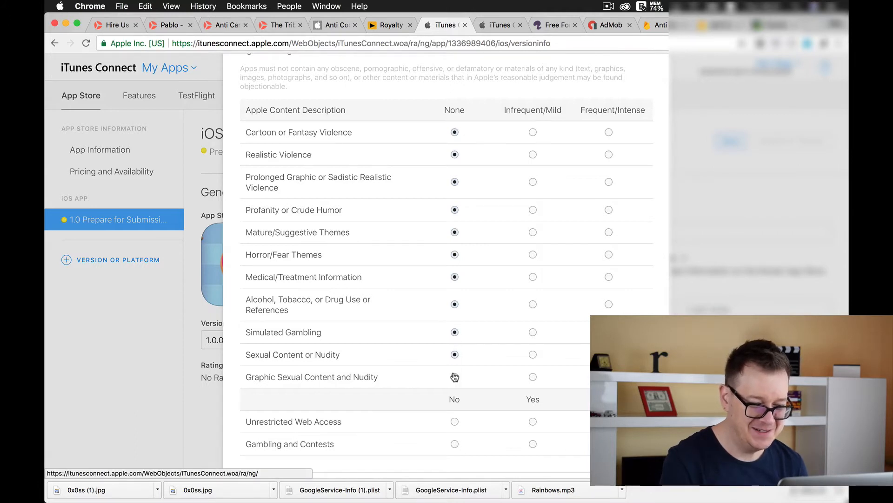
pyautogui.click(455, 376)
# Answer No for Unrestricted Web Access and for Gambling and Contests, leave Made for Kids off, and confirm the rating
pyautogui.scroll(-2, 453, 374)
pyautogui.click(453, 368)
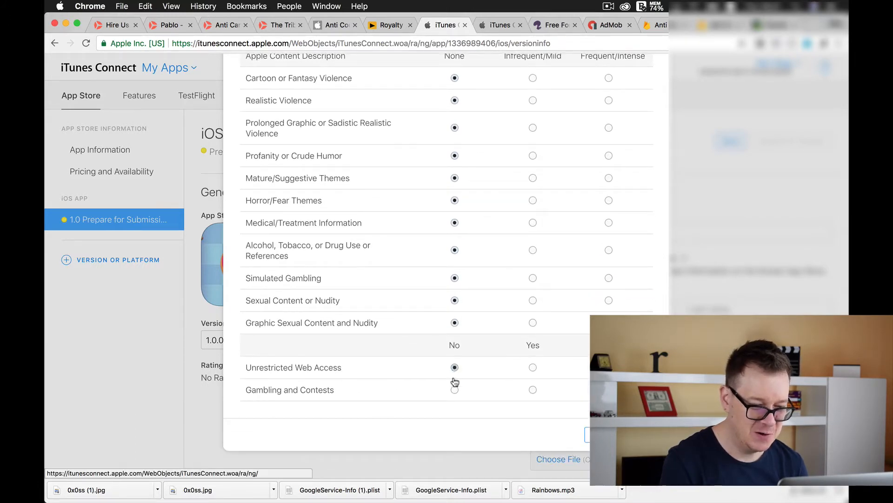
pyautogui.click(454, 388)
pyautogui.scroll(-2, 501, 398)
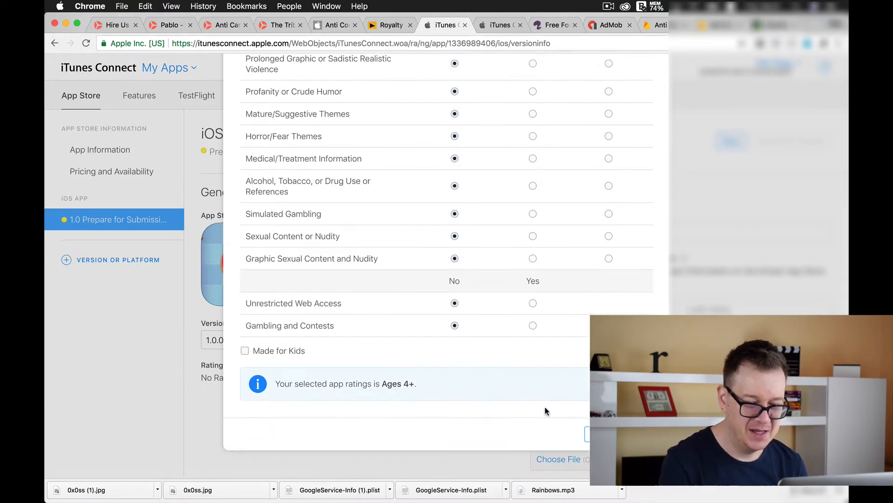
pyautogui.click(605, 434)
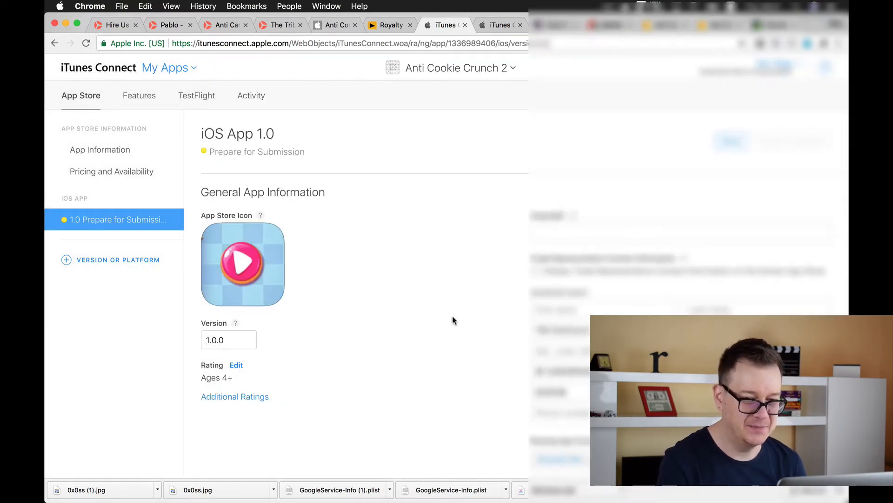
# Add all four in-app purchases (199 Stars, 39 Stars, 99 Stars and No Ads) to the app version
pyautogui.scroll(-10, 453, 315)
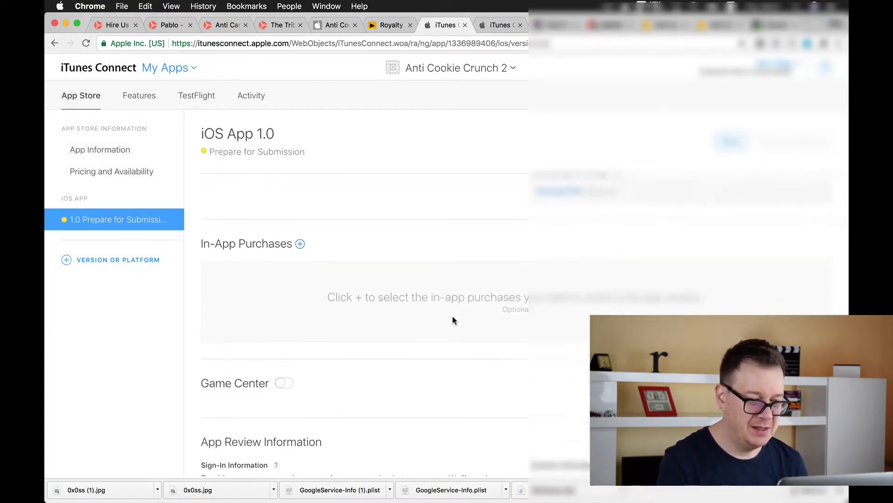
pyautogui.click(300, 203)
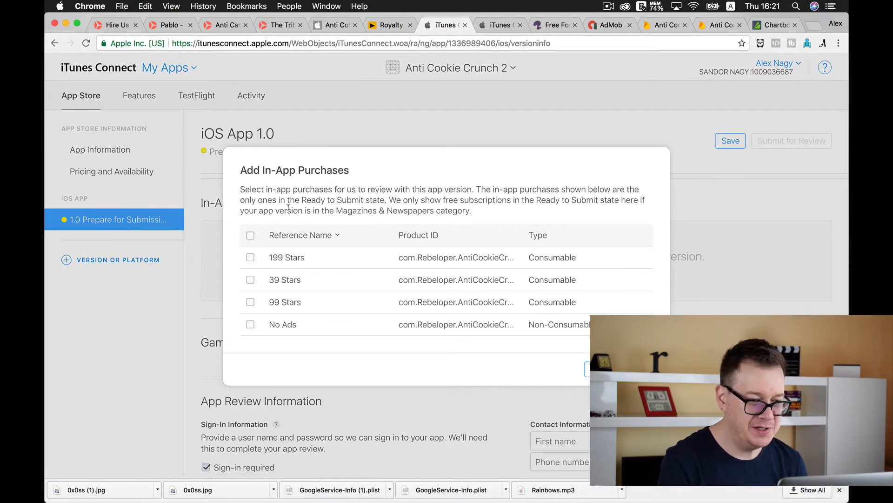
pyautogui.click(250, 236)
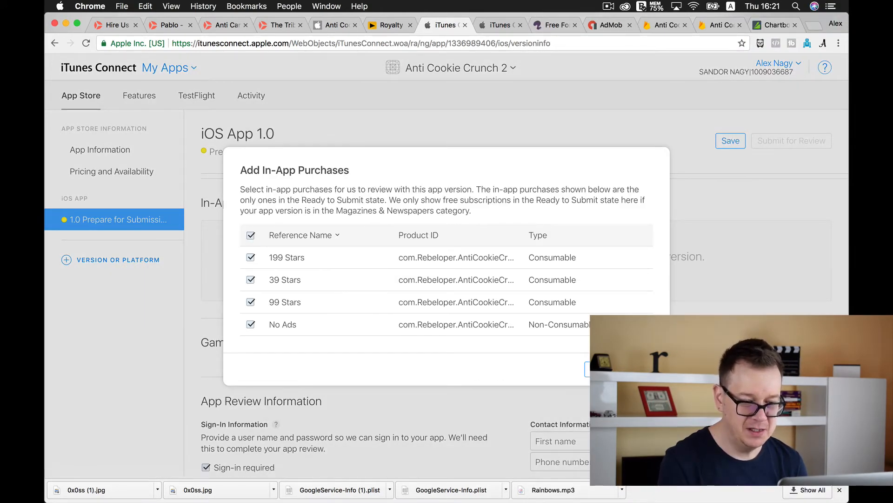
pyautogui.click(614, 369)
# Enable Game Center for the version and add the Score leaderboard to it
pyautogui.click(291, 384)
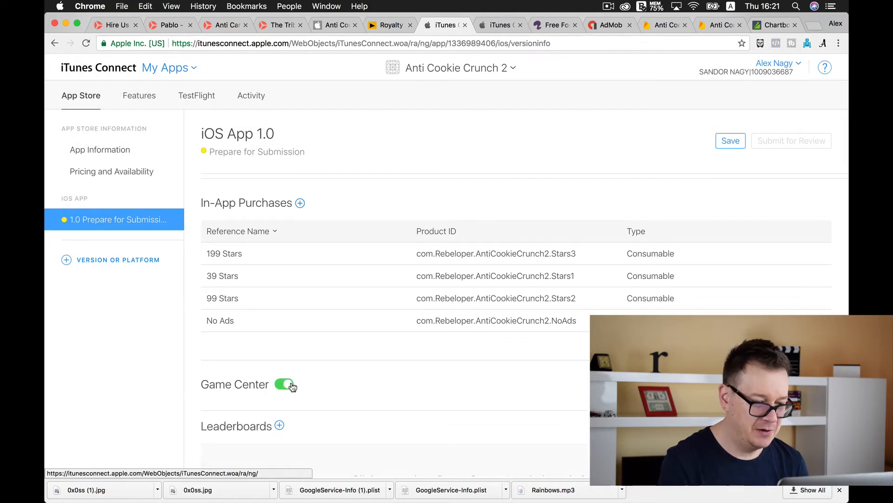
pyautogui.scroll(-3, 292, 372)
pyautogui.click(280, 353)
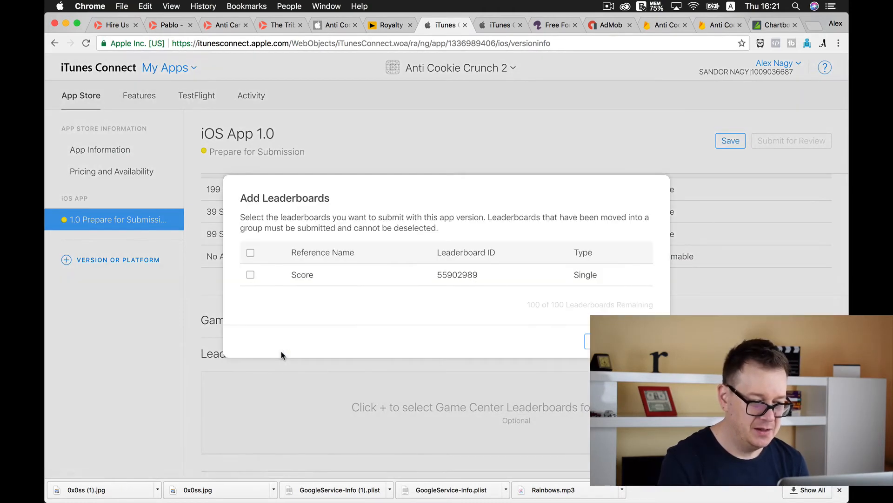
pyautogui.click(251, 276)
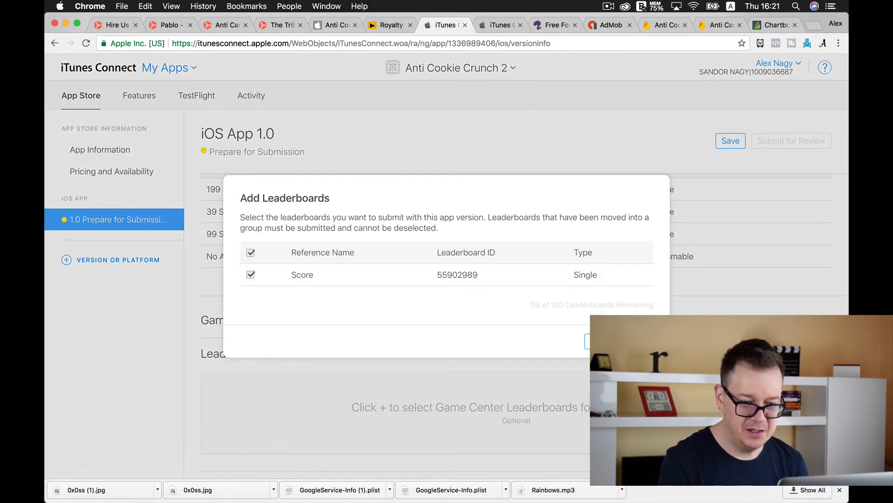
pyautogui.click(614, 341)
# Turn off the sign-in requirement in the App Review Information
pyautogui.scroll(-10, 463, 306)
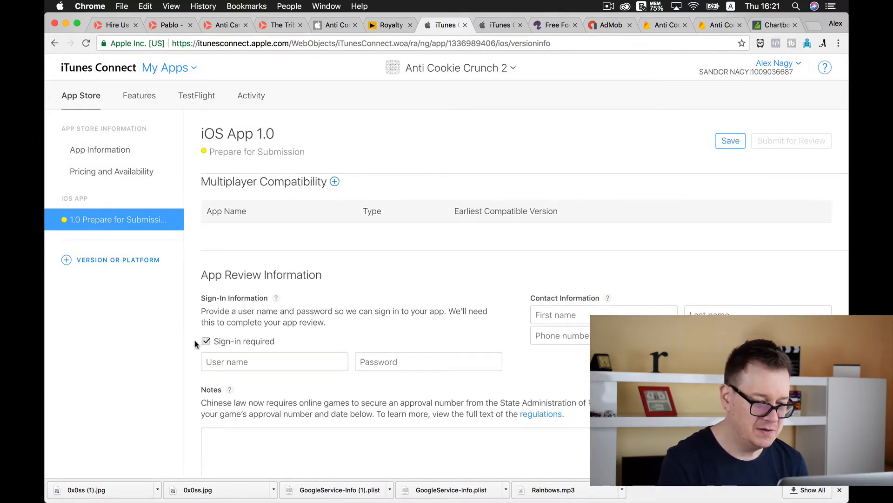
pyautogui.click(207, 343)
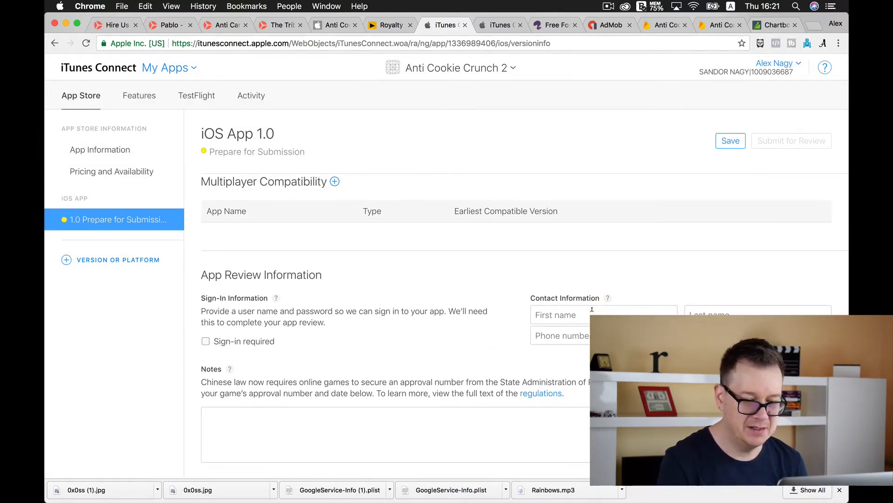
pyautogui.scroll(-3, 593, 309)
pyautogui.scroll(1, 592, 314)
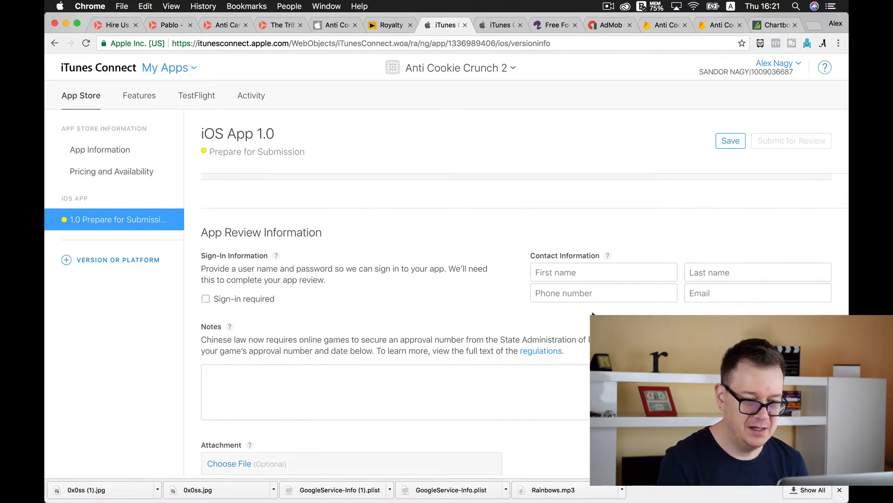
# Fill in the app review contact's first name, last name, phone number and email
pyautogui.click(583, 272)
pyautogui.write('Alex')
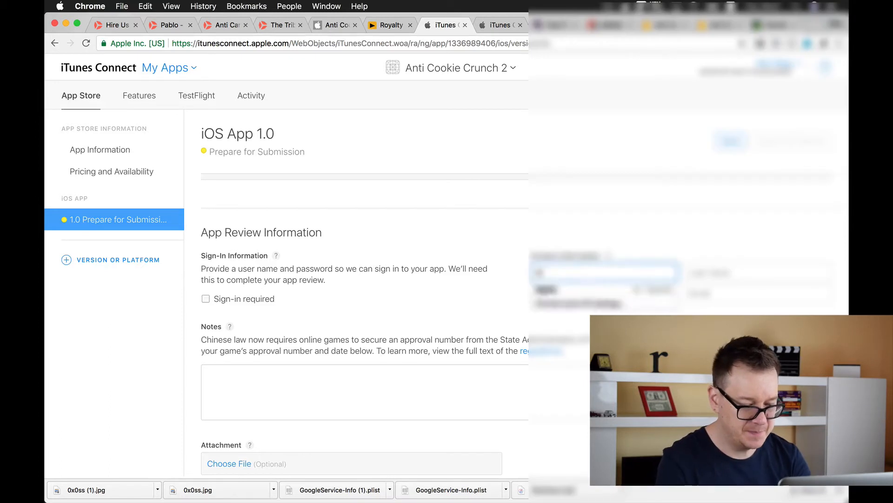
pyautogui.press('Tab')
pyautogui.write('Nagy')
pyautogui.press('Tab')
pyautogui.write('+407??????')
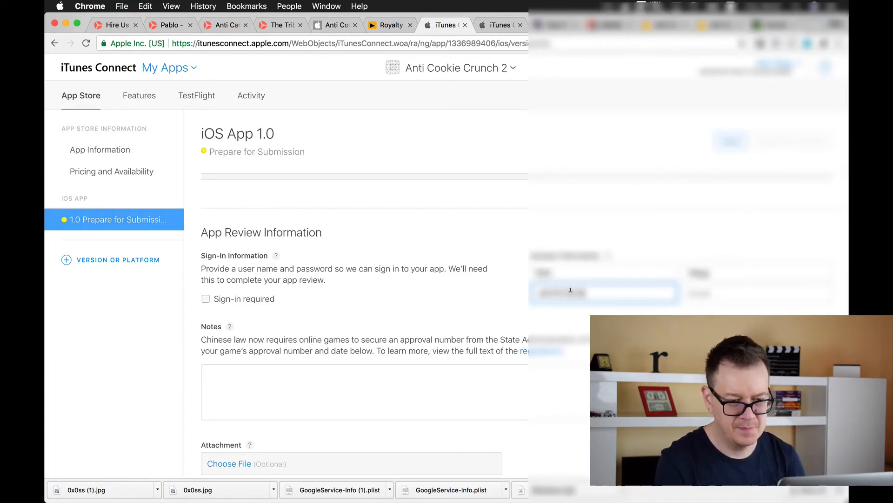
pyautogui.press('Tab')
pyautogui.write('???')
pyautogui.press('Down')
pyautogui.press('Return')
# Keep the version release set to automatic and save the version's changes
pyautogui.scroll(-2, 422, 309)
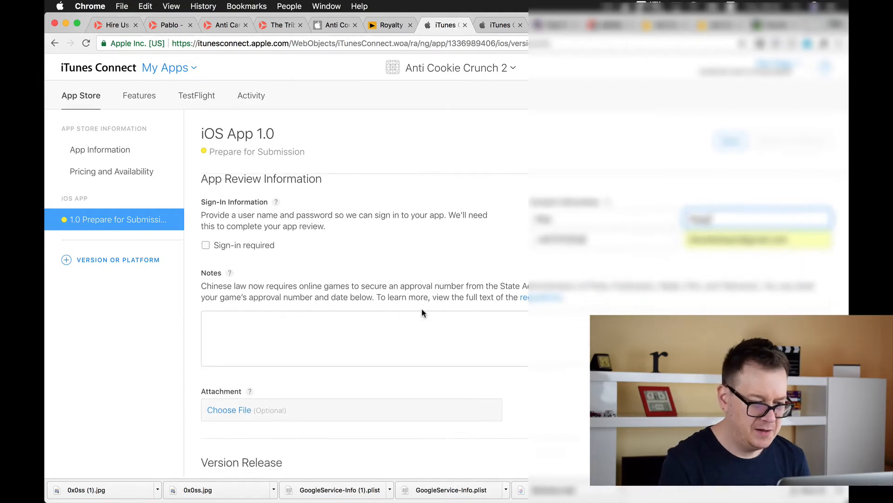
pyautogui.scroll(-5, 422, 312)
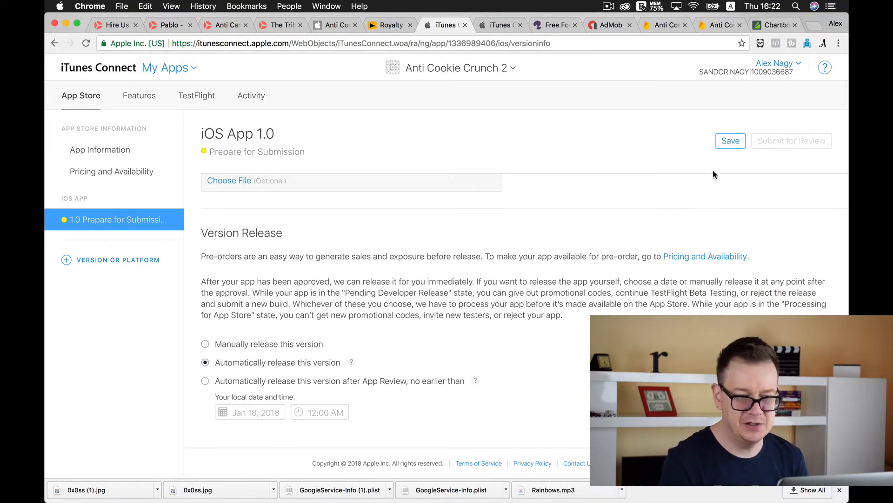
pyautogui.click(732, 142)
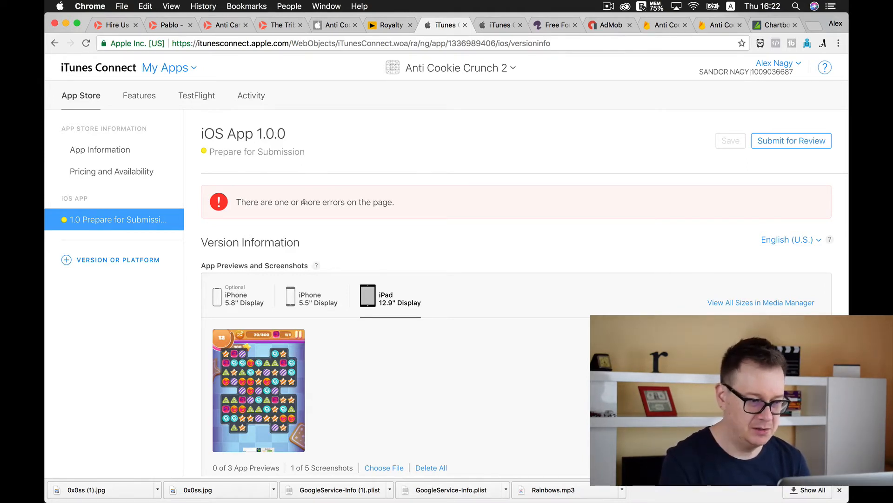
# Correct the contact's phone number in the App Review Information and save the version again
pyautogui.scroll(-20, 304, 202)
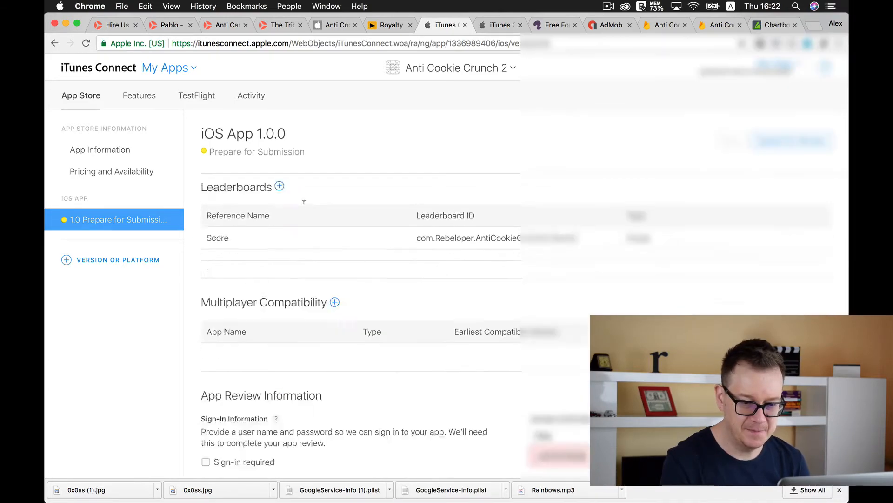
pyautogui.scroll(8, 513, 250)
pyautogui.scroll(-6, 513, 250)
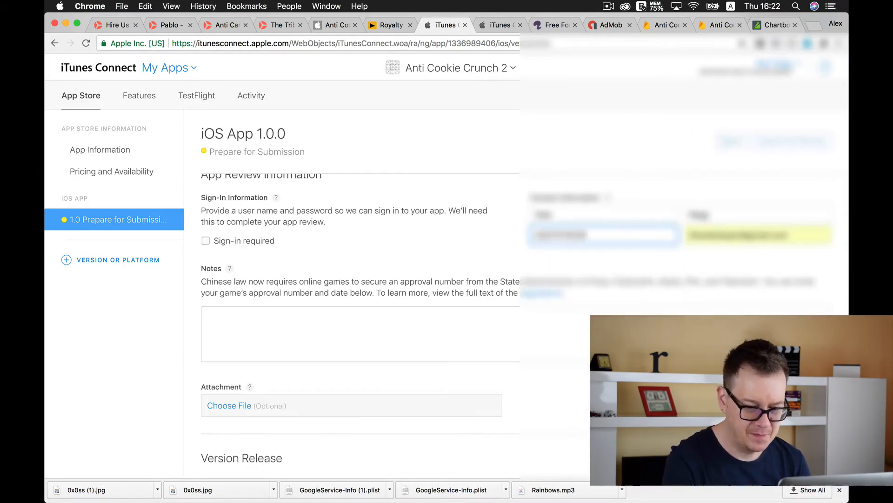
pyautogui.scroll(20, 515, 247)
pyautogui.scroll(-15, 516, 244)
pyautogui.scroll(15, 515, 244)
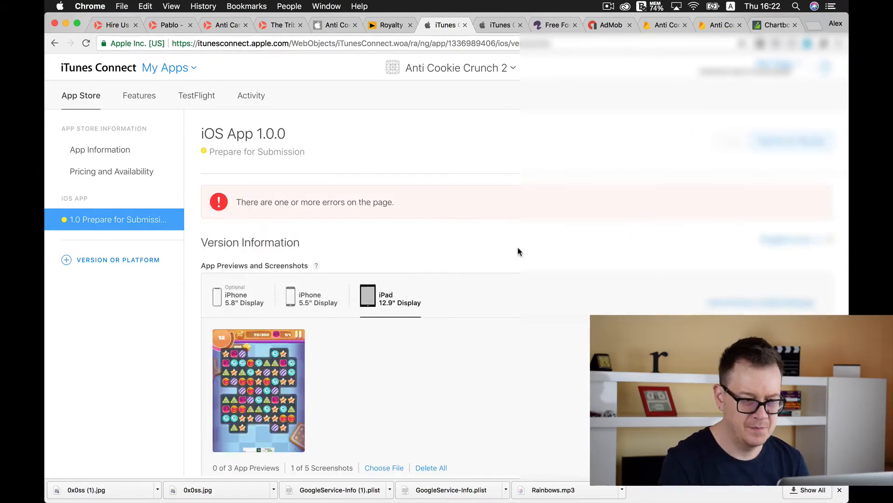
pyautogui.scroll(-6, 517, 249)
pyautogui.scroll(15, 517, 261)
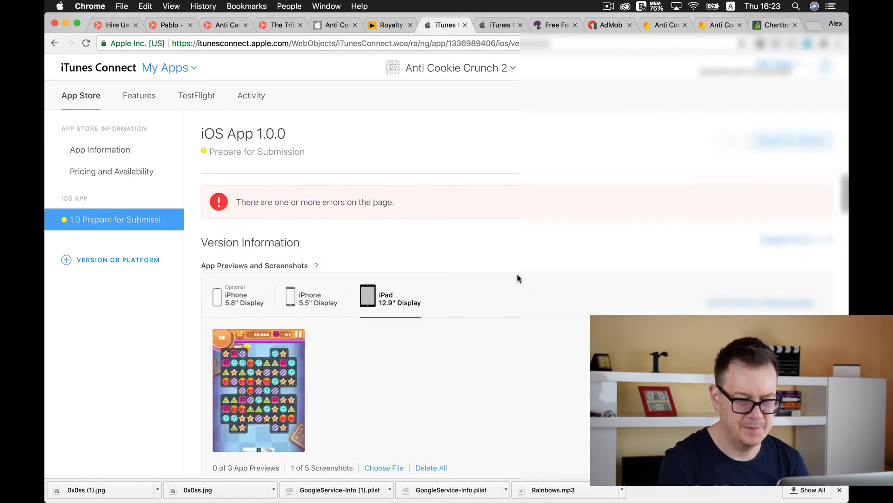
pyautogui.scroll(-16, 517, 273)
pyautogui.scroll(15, 728, 145)
pyautogui.scroll(-16, 731, 149)
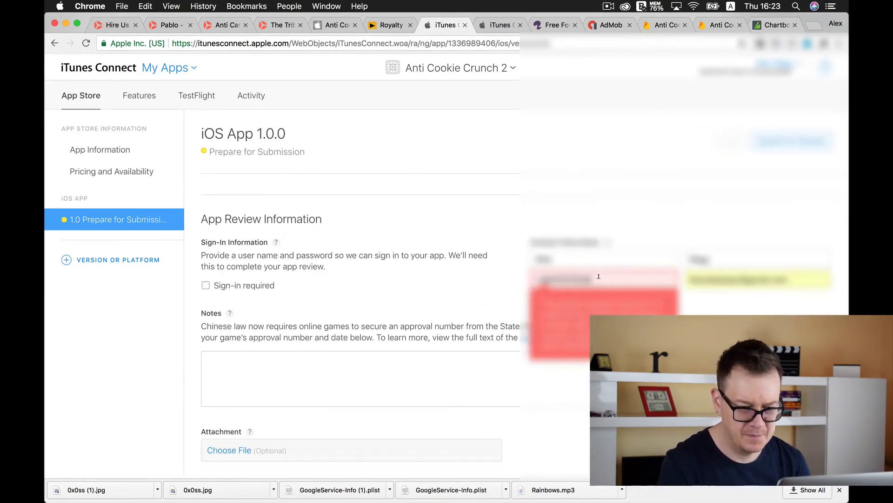
pyautogui.click(728, 141)
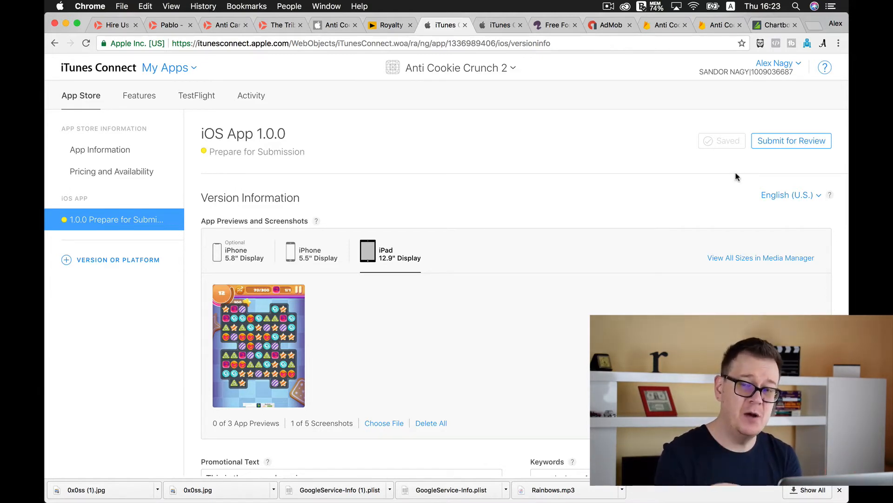
# Try to submit the version for review, fill in the missing copyright with 2018 and the rights holder's name, and save
pyautogui.click(781, 142)
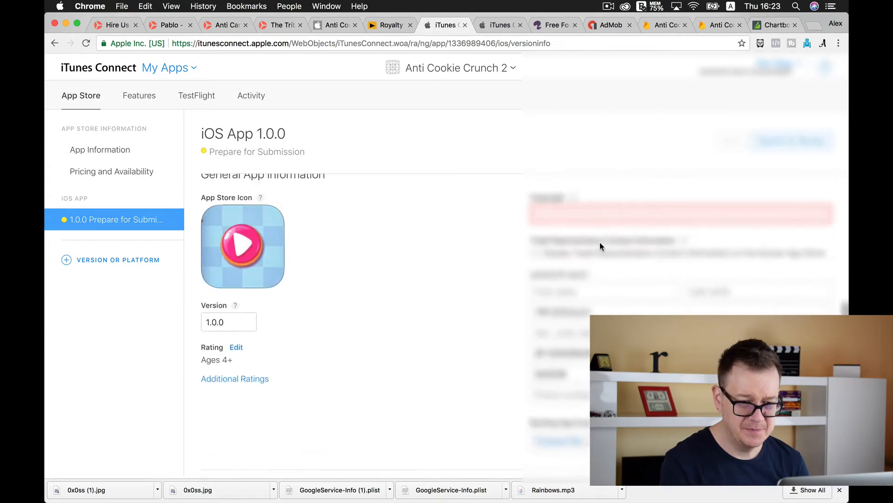
pyautogui.click(559, 216)
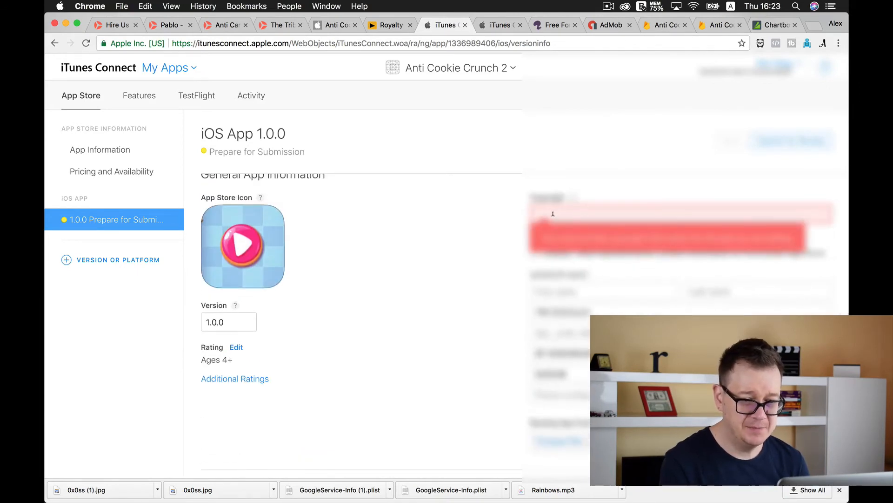
pyautogui.click(553, 213)
pyautogui.write('201')
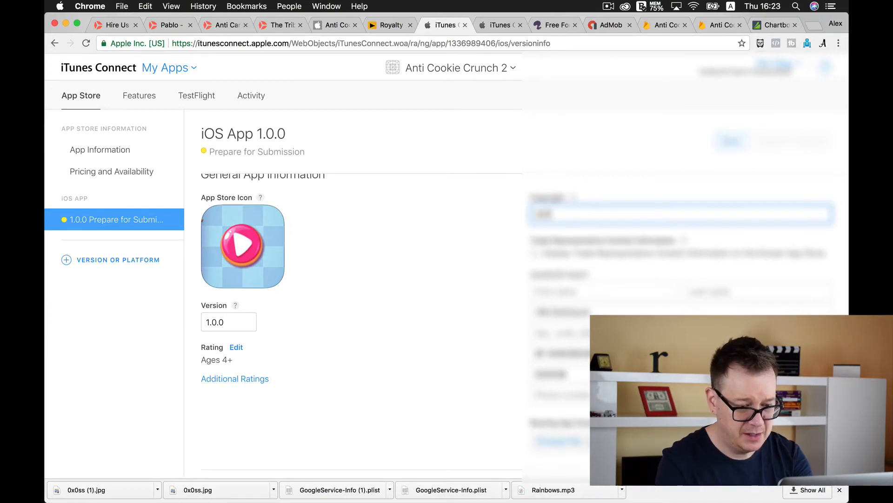
pyautogui.write('8')
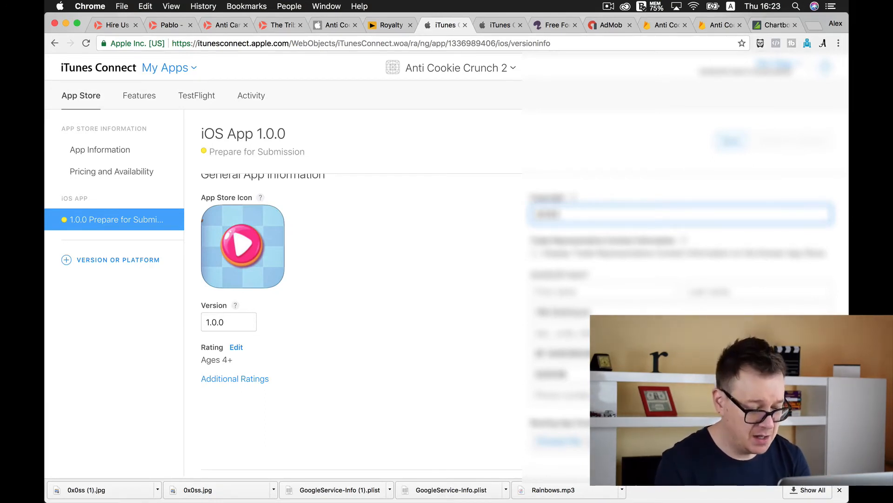
pyautogui.write(' R')
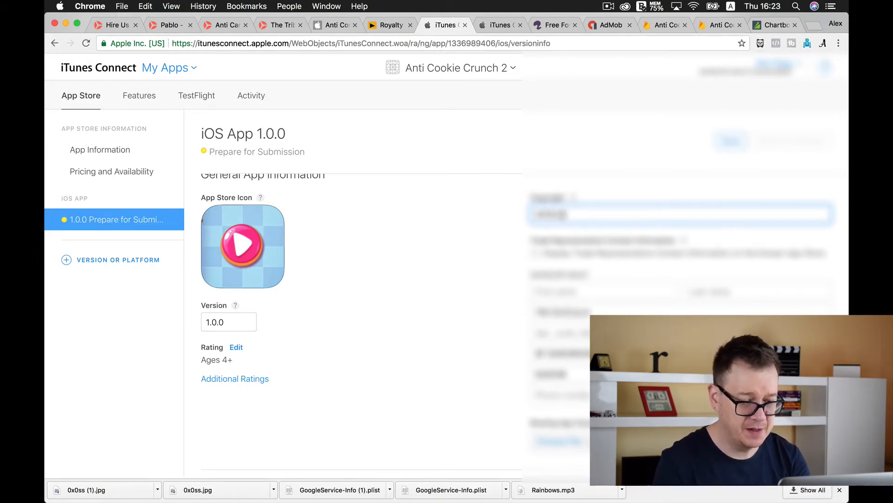
pyautogui.write('ebeloper')
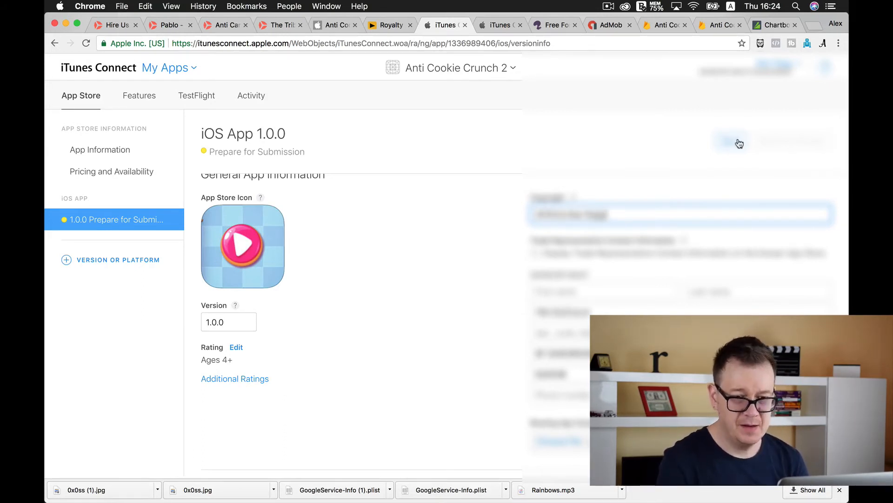
pyautogui.click(736, 140)
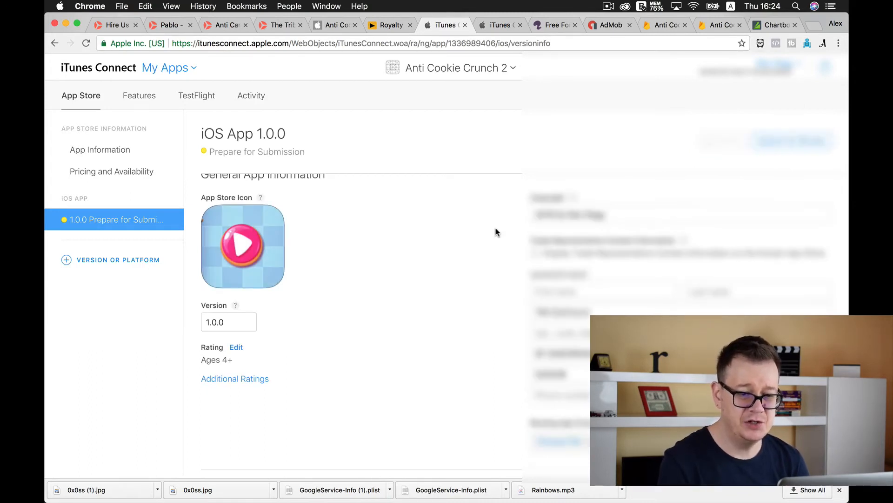
# Start the review submission and answer No to the Export Compliance cryptography question and the Content Rights third-party content question
pyautogui.scroll(10, 496, 231)
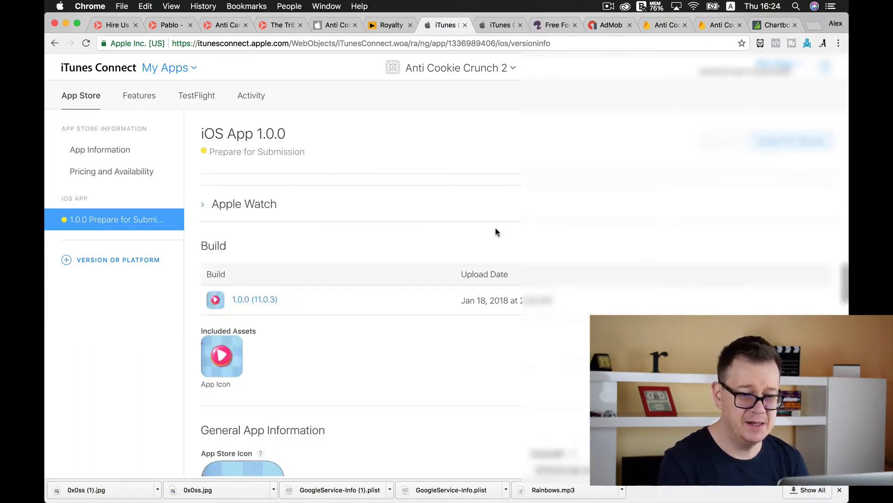
pyautogui.click(774, 144)
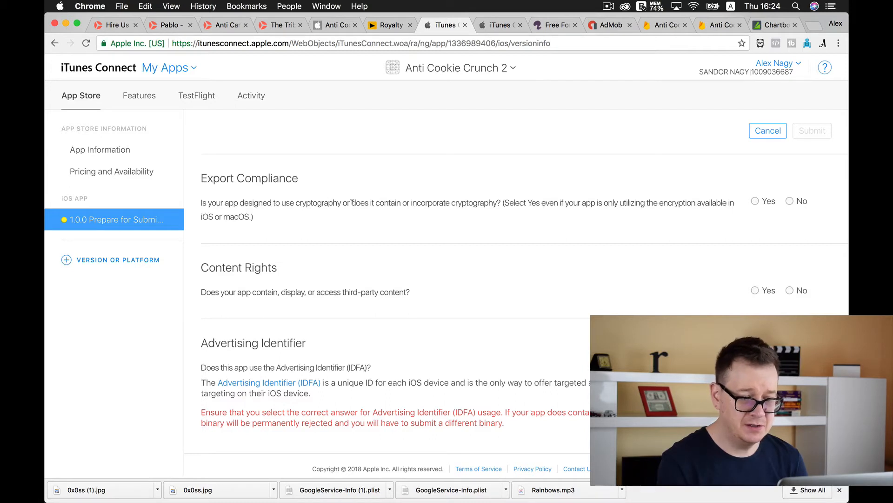
pyautogui.click(795, 200)
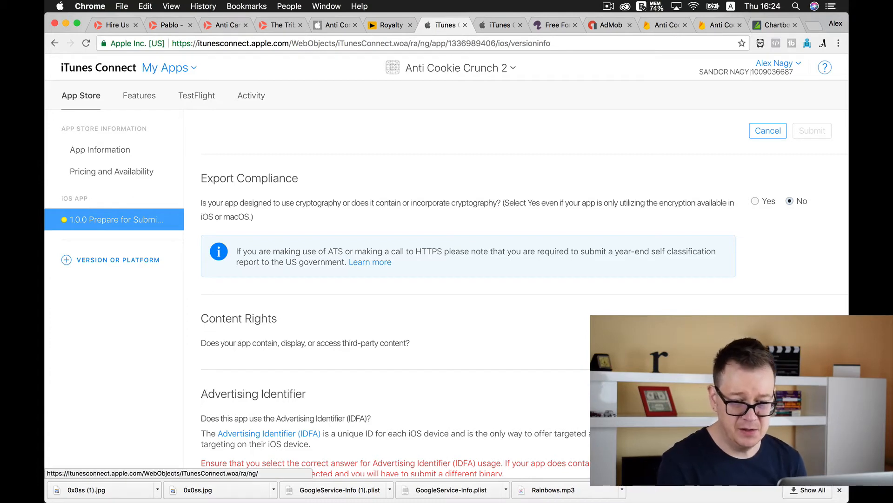
pyautogui.scroll(-3, 465, 279)
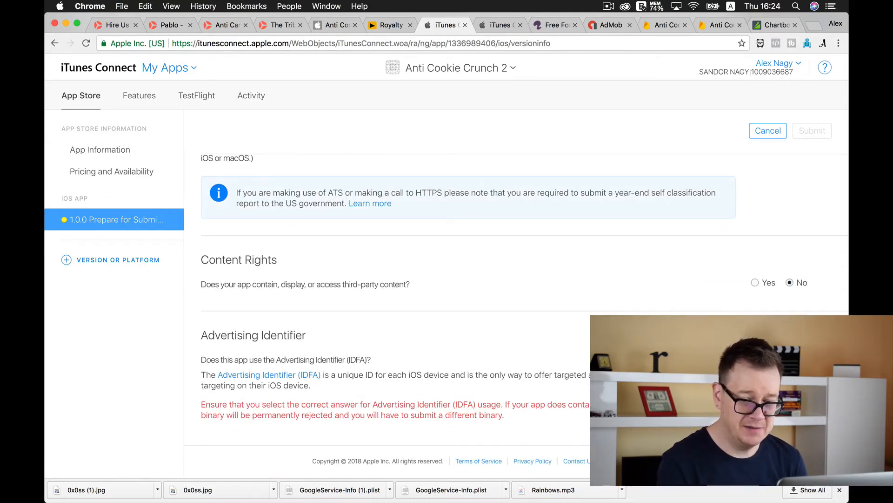
# Declare Advertising Identifier use for serving advertisements within the app, confirm the Limit Ad Tracking statement, and cancel the submission
pyautogui.click(754, 357)
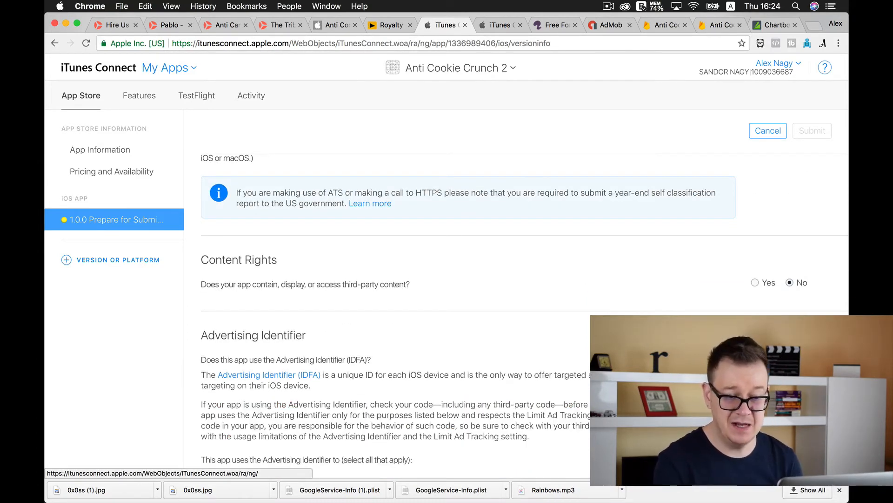
pyautogui.scroll(-5, 245, 302)
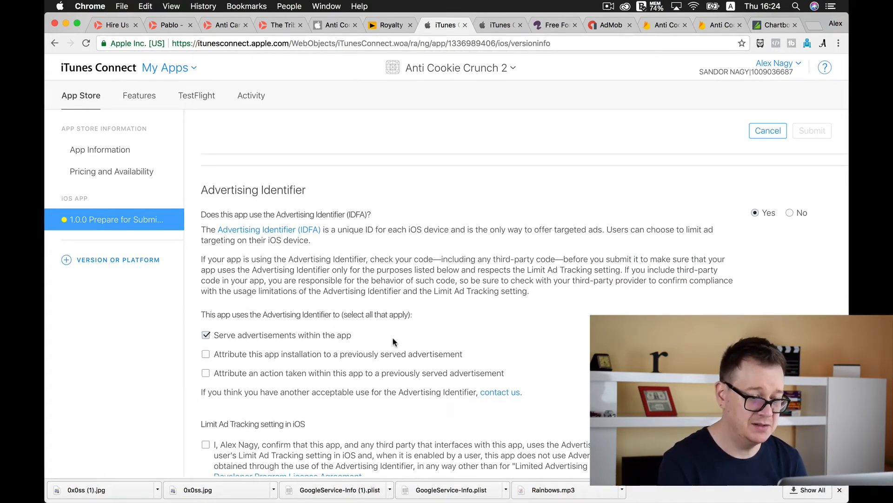
pyautogui.click(205, 444)
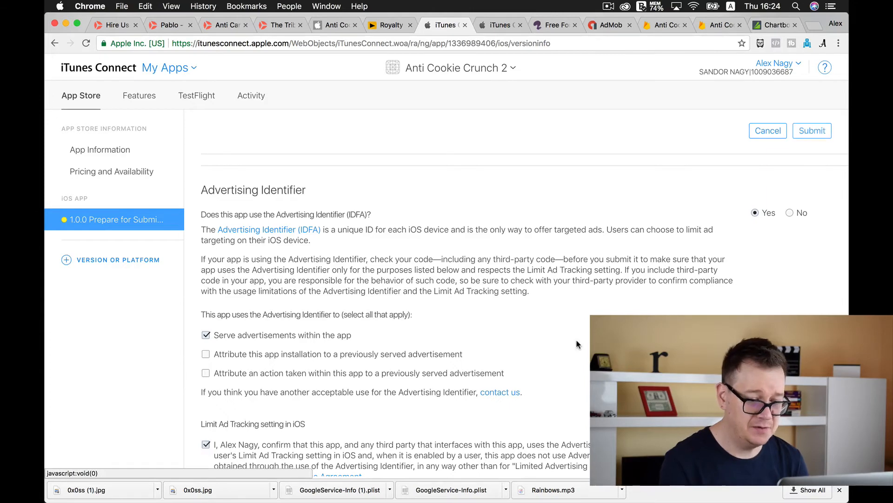
pyautogui.scroll(-3, 577, 345)
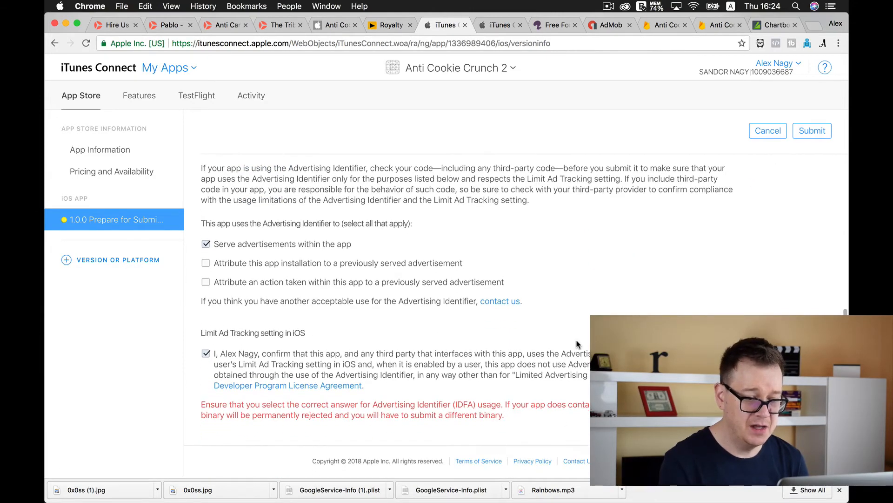
pyautogui.scroll(3, 577, 345)
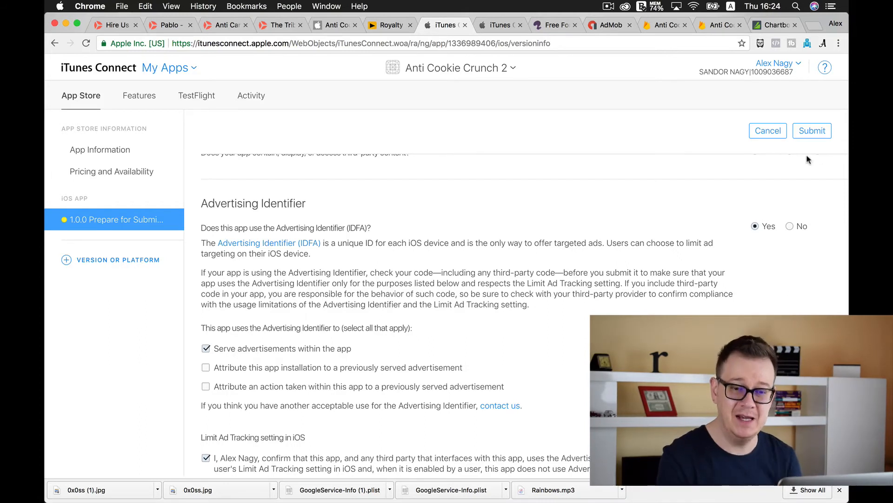
pyautogui.click(763, 132)
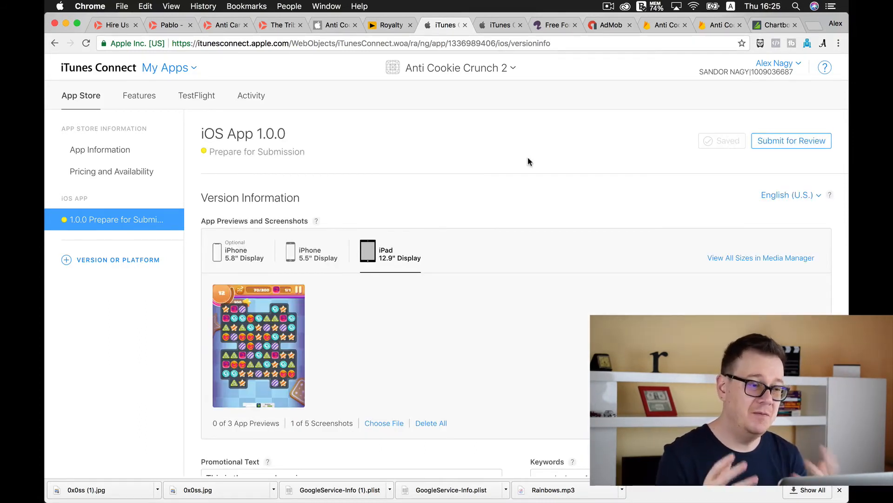
# Switch to the Anti Cookie Crunch app by searching for "anti", and view its uploaded iOS builds
pyautogui.click(468, 69)
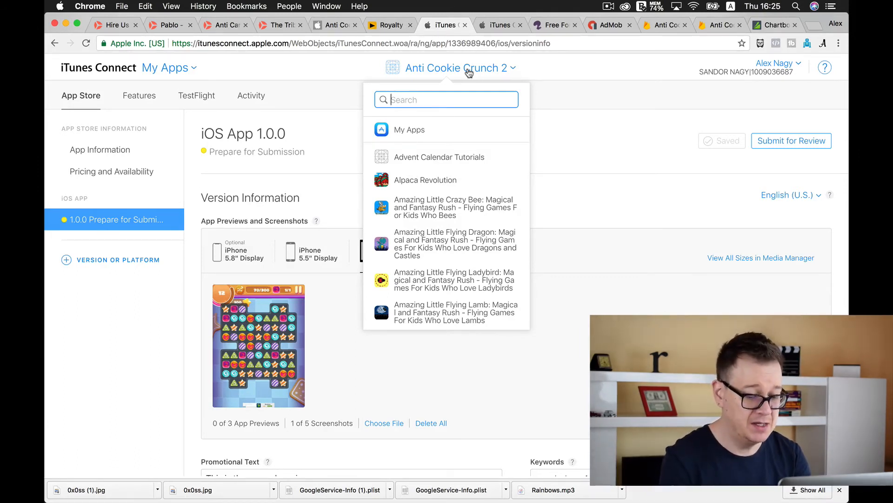
pyautogui.write('anti')
pyautogui.click(423, 178)
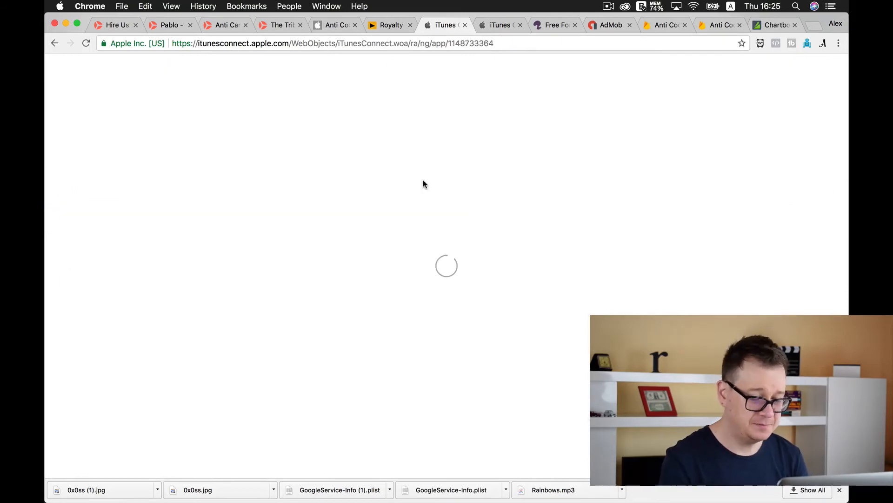
pyautogui.click(253, 100)
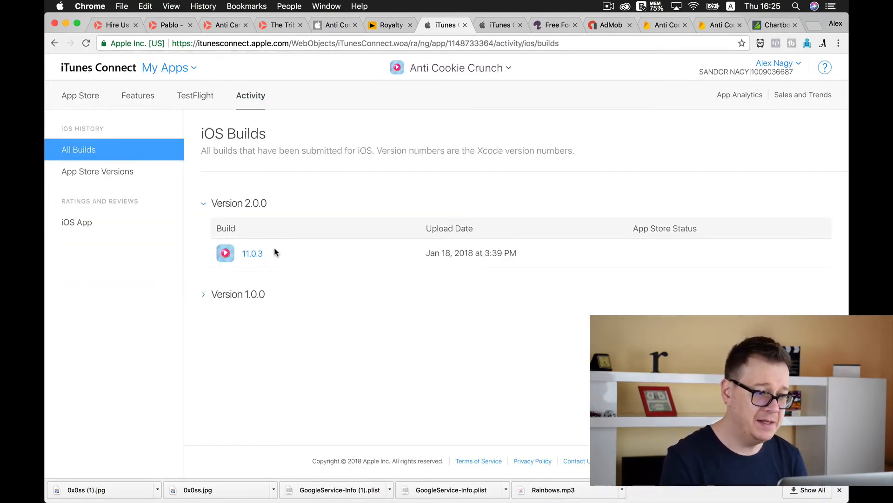
# Check the options for adding a version or platform, and open the App Store listing of iOS version 1.0.1
pyautogui.click(81, 97)
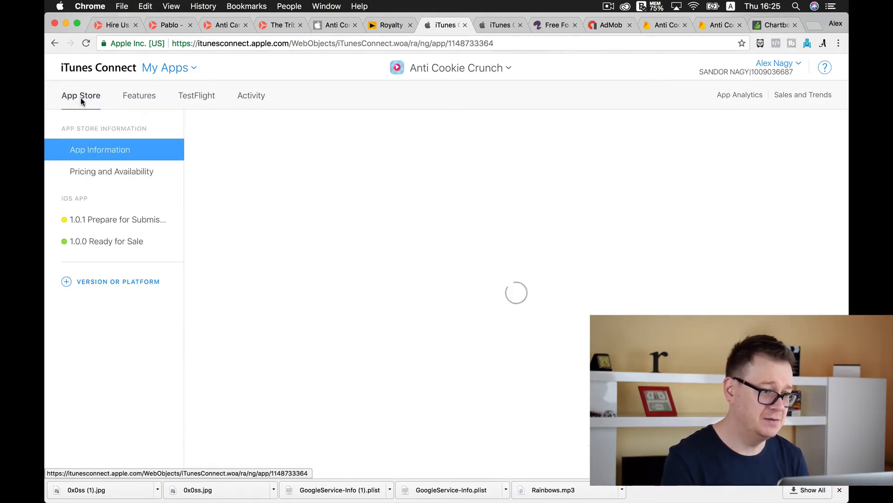
pyautogui.click(109, 284)
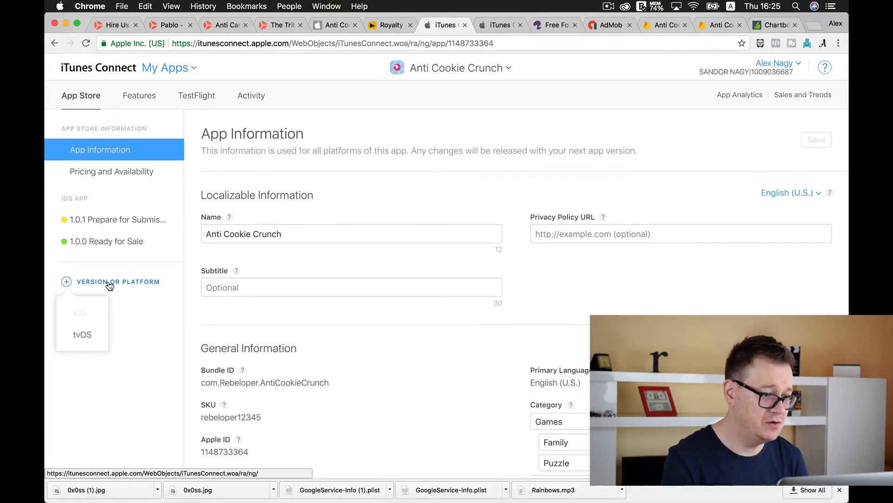
pyautogui.click(113, 220)
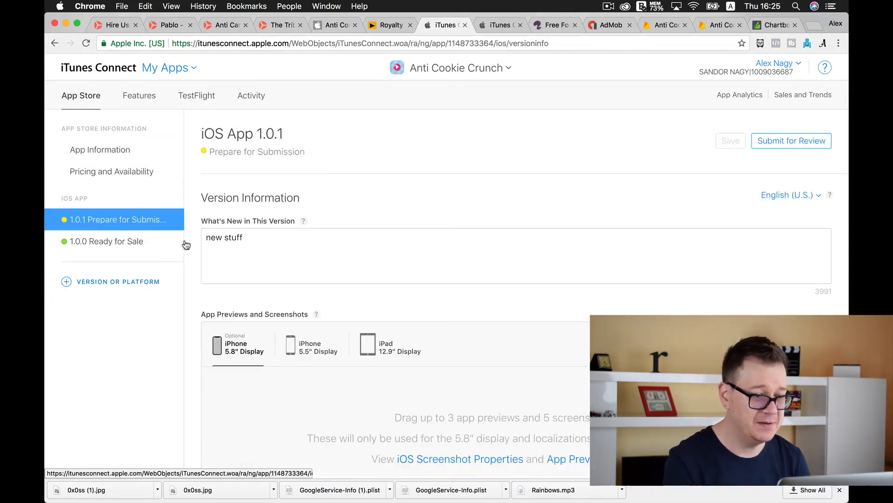
# Change the What's New in This Version text to "new design"
pyautogui.click(253, 232)
pyautogui.press('BackSpace')
pyautogui.press('BackSpace')
pyautogui.press('BackSpace')
pyautogui.press('BackSpace')
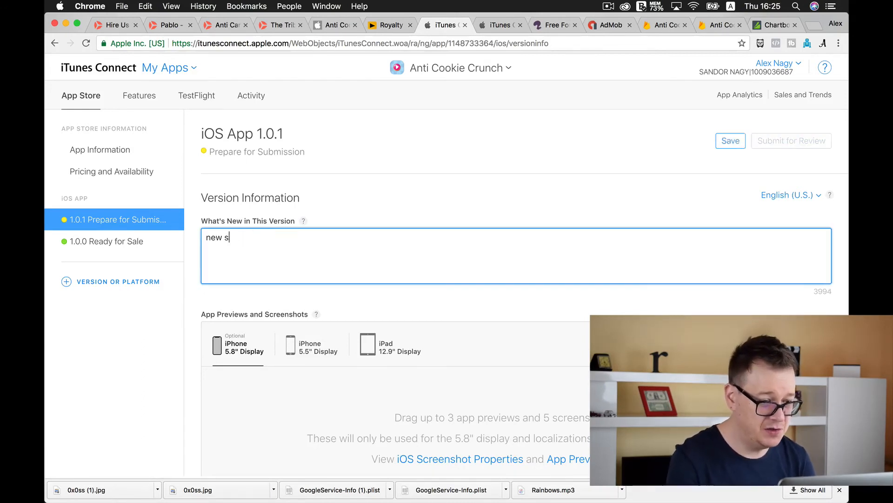
pyautogui.write('design')
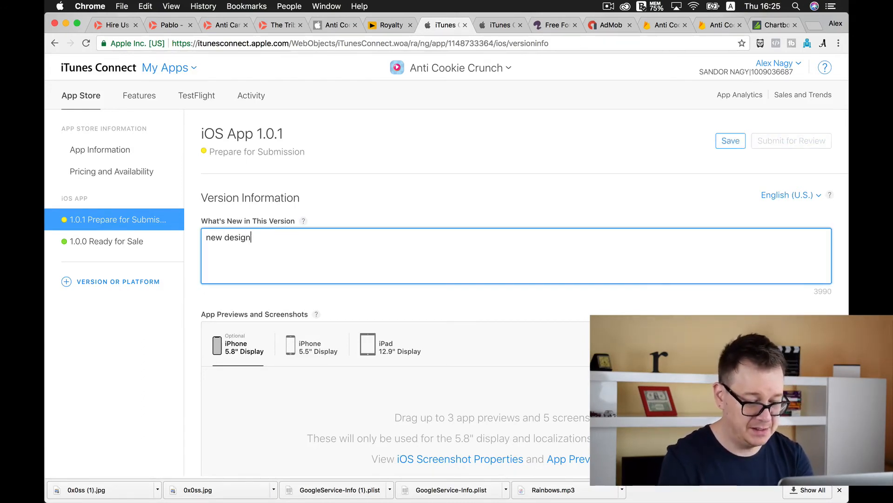
# Look through the Desktop folder for screenshot files, and view the screenshots of the 5.5-inch iPhone display
pyautogui.scroll(-3, 190, 255)
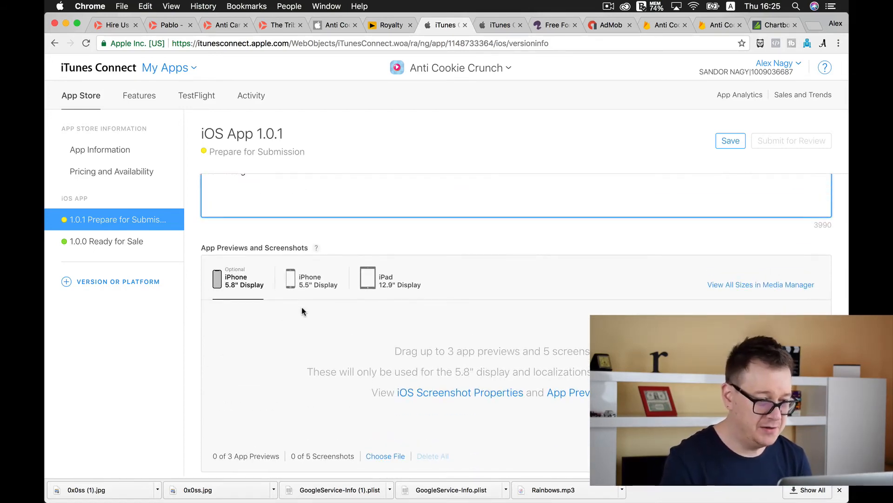
pyautogui.moveTo(44, 230)
pyautogui.click(65, 131)
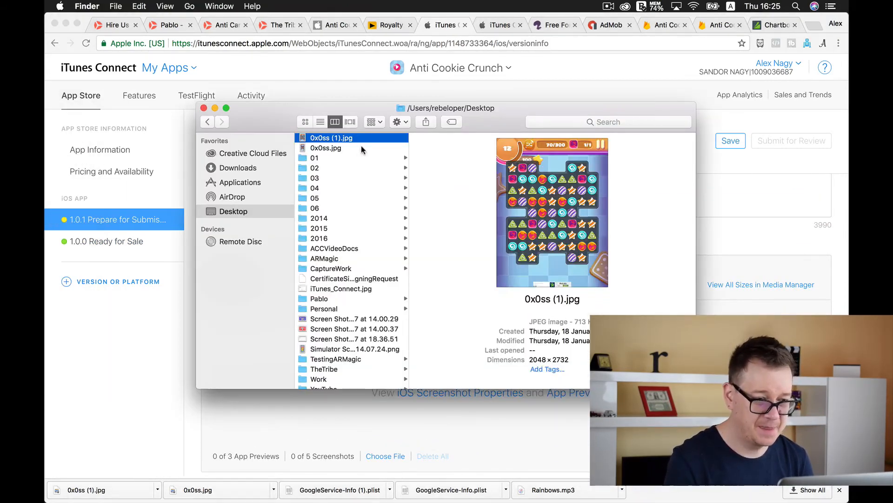
pyautogui.click(325, 143)
pyautogui.keyDown('shift'); pyautogui.click(324, 384); pyautogui.keyUp('shift')
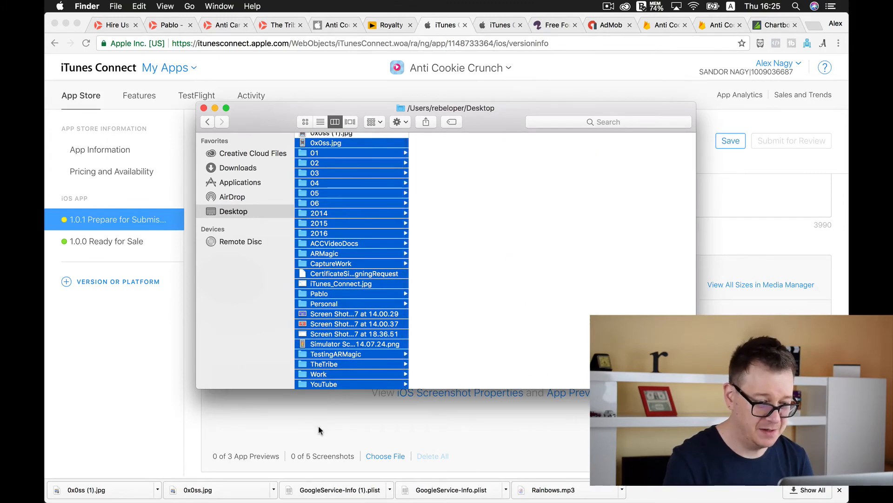
pyautogui.click(318, 425)
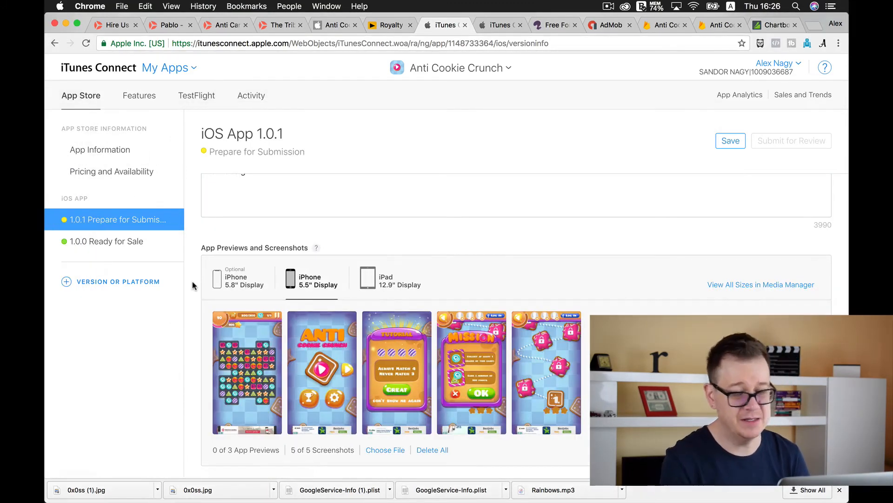
# Enter "New updated version with new design available." as the version's promotional text
pyautogui.scroll(-5, 192, 285)
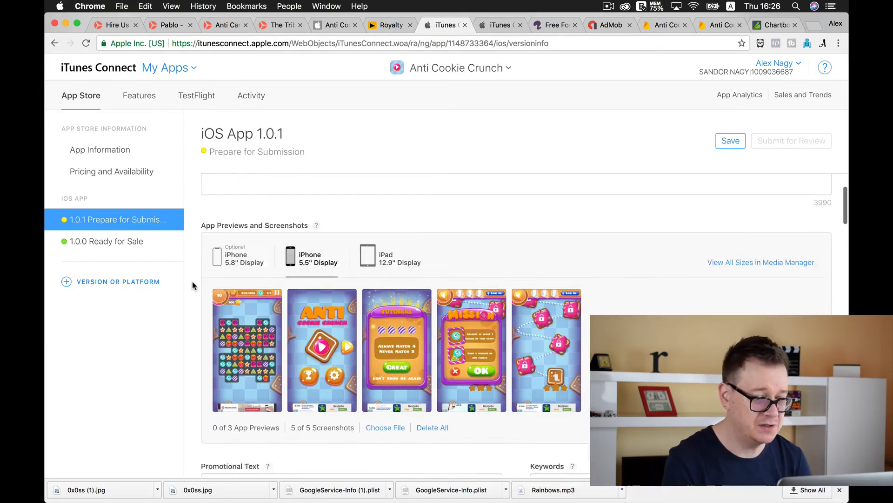
pyautogui.click(209, 307)
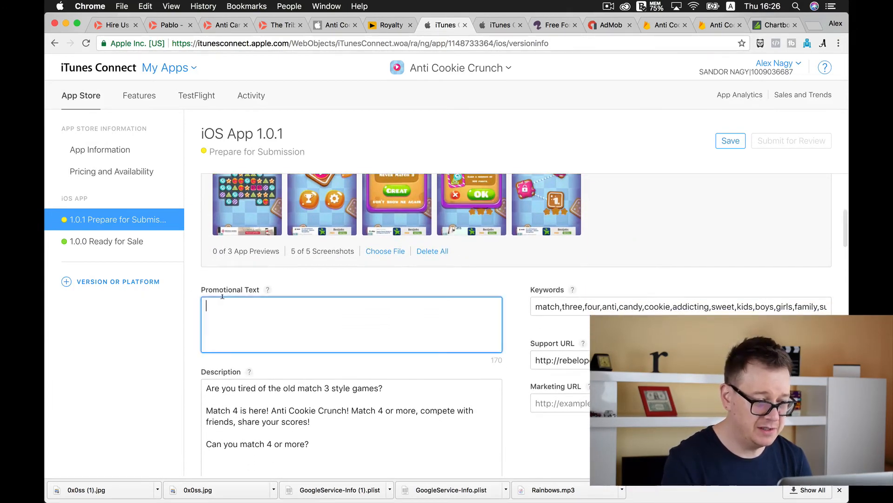
pyautogui.write('New updated version with ne')
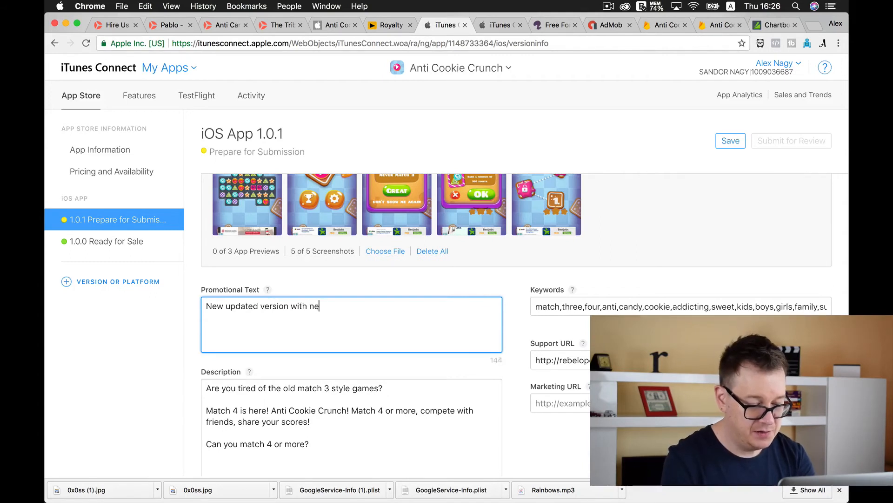
pyautogui.write('w design available.')
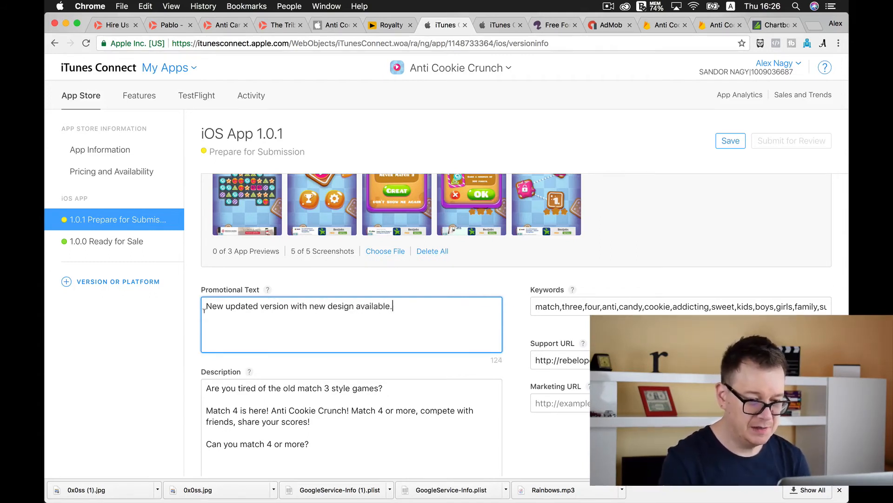
# Attach an uploaded build to version 1.0.1 and go to its General App Information
pyautogui.scroll(-10, 511, 330)
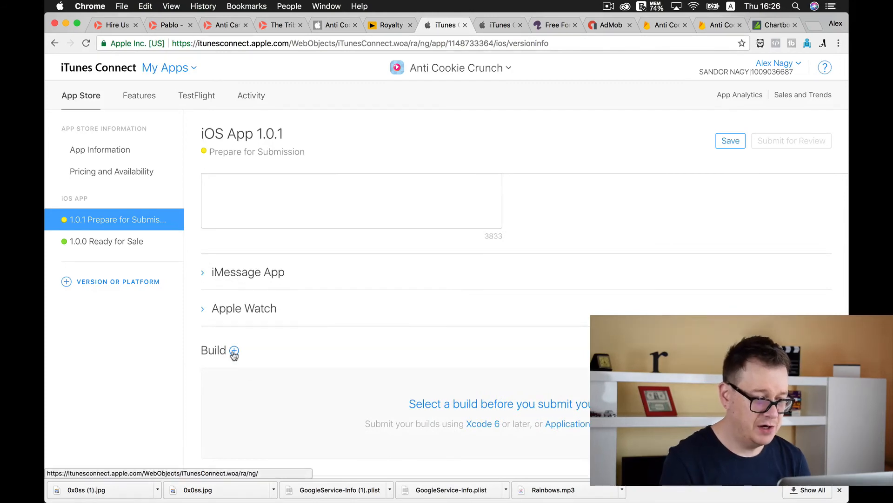
pyautogui.click(234, 351)
pyautogui.click(249, 259)
pyautogui.click(639, 331)
pyautogui.scroll(-7, 191, 321)
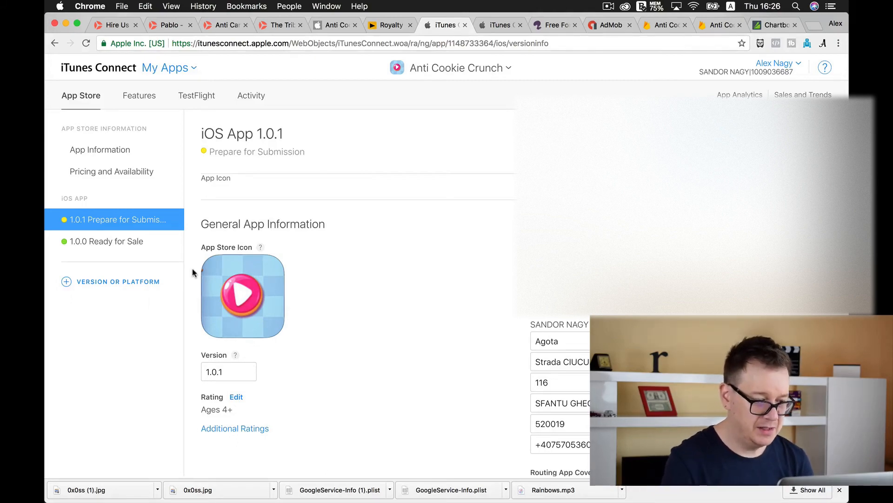
# Set the version number to 2.0.0 and choose to release this version automatically after approval
pyautogui.scroll(-2, 193, 273)
pyautogui.click(231, 340)
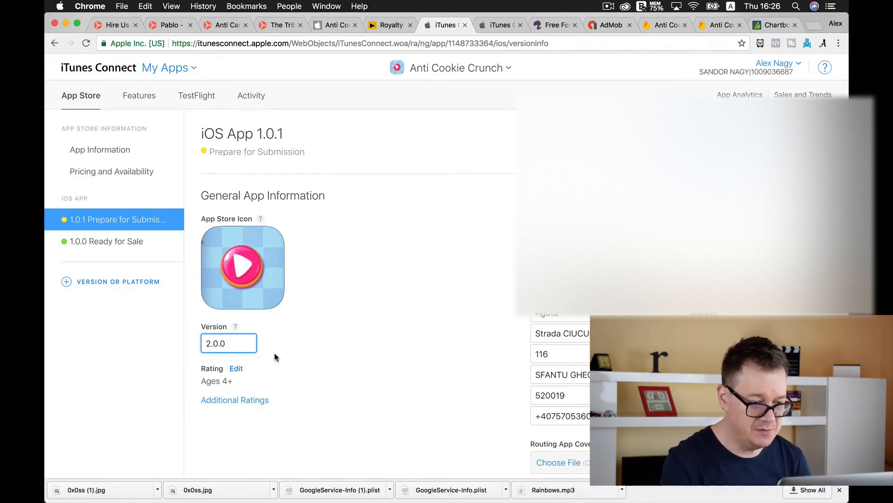
pyautogui.scroll(-15, 275, 354)
pyautogui.scroll(2, 208, 279)
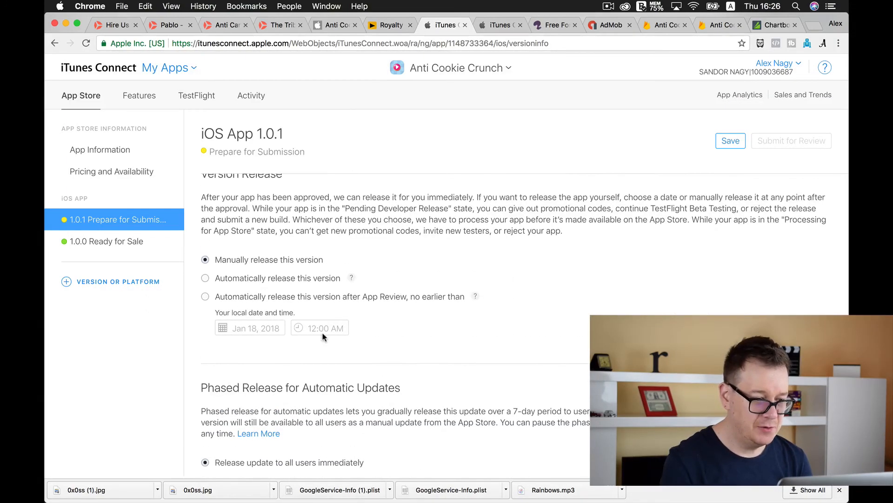
pyautogui.click(205, 278)
# Review the phased release and summary rating options, and save the version's changes
pyautogui.scroll(-3, 511, 279)
pyautogui.scroll(-2, 511, 279)
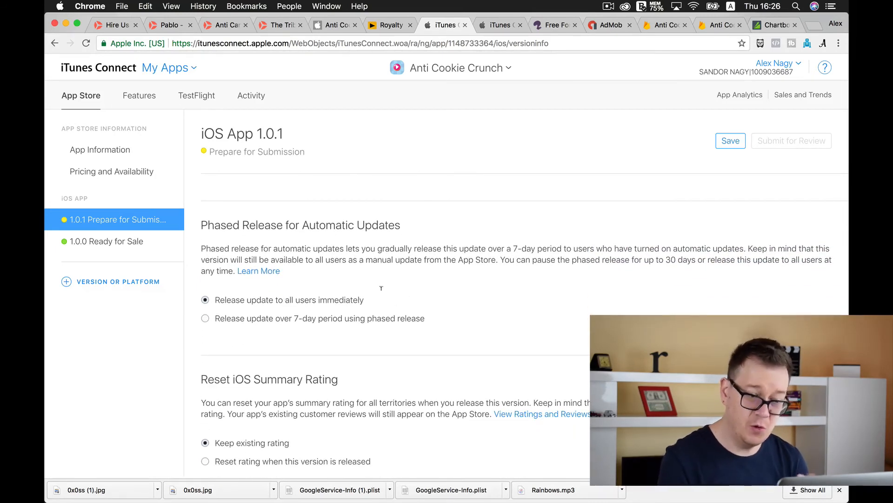
pyautogui.scroll(-2, 454, 295)
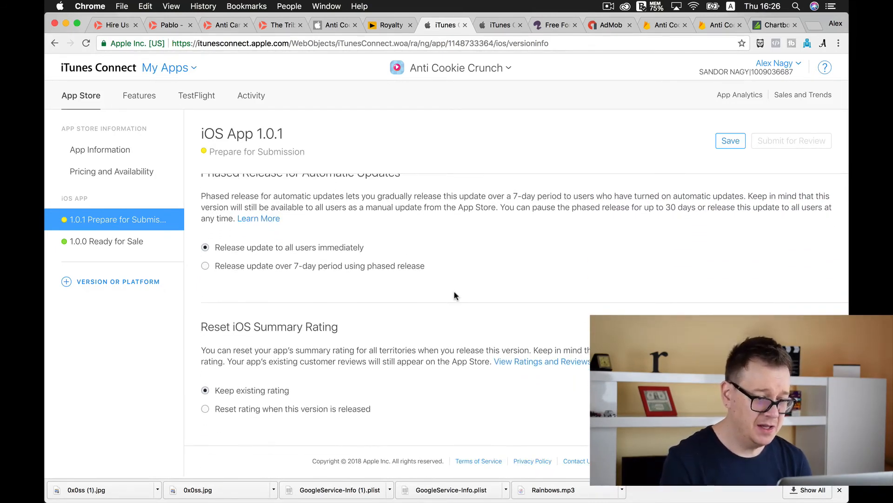
pyautogui.click(733, 144)
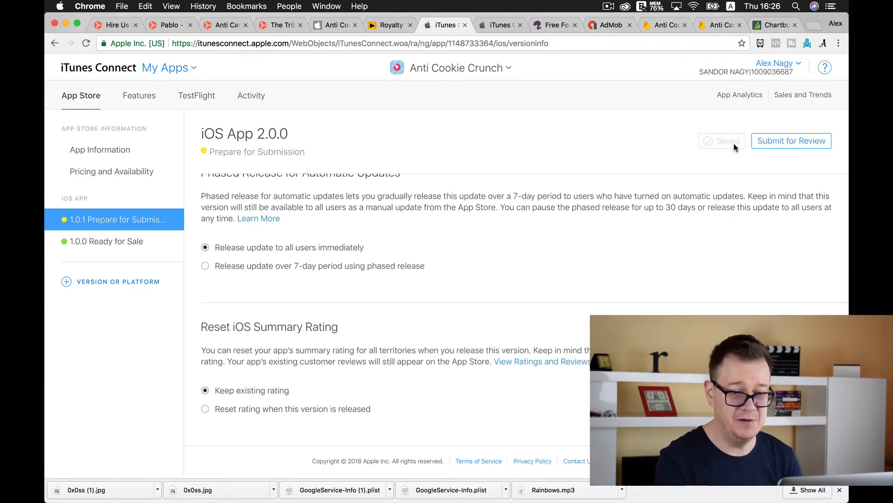
# Start the review submission, answering No to encryption changes and Yes to using the Advertising Identifier
pyautogui.click(766, 144)
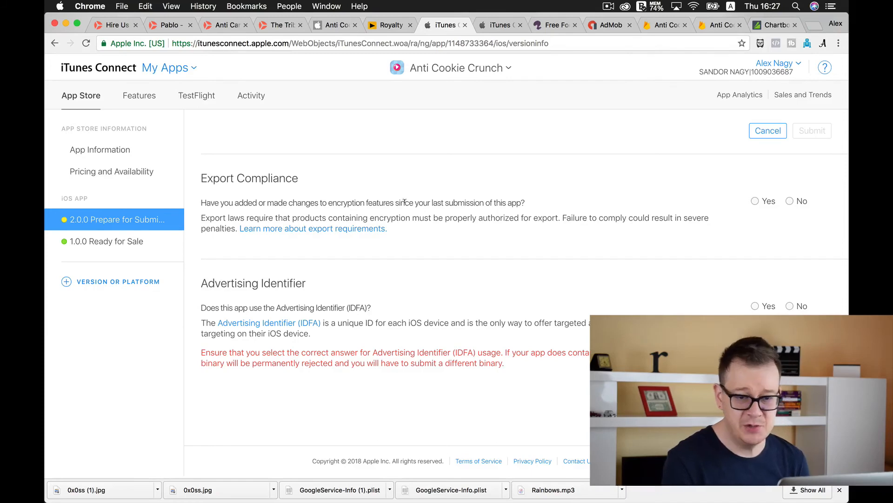
pyautogui.click(790, 201)
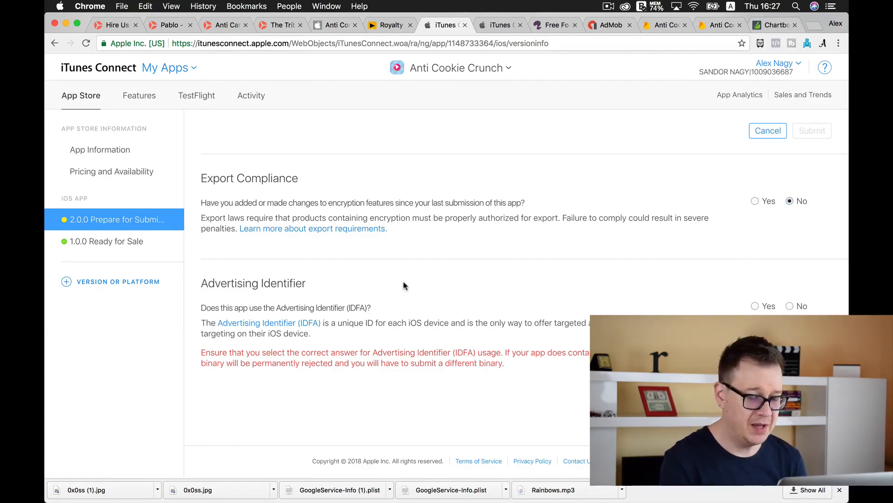
pyautogui.click(755, 305)
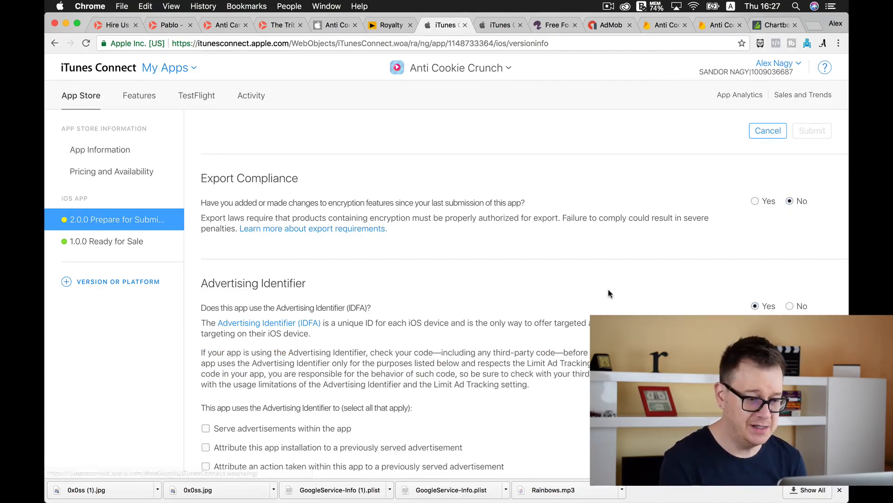
# Declare that the Advertising Identifier serves advertisements within the app, confirm the Limit Ad Tracking statement, and submit the version for review
pyautogui.scroll(-5, 608, 289)
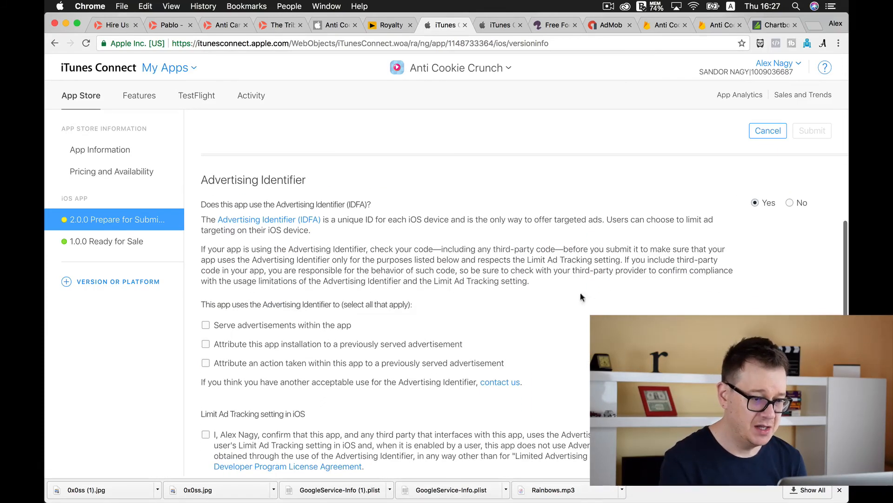
pyautogui.click(207, 325)
pyautogui.click(205, 435)
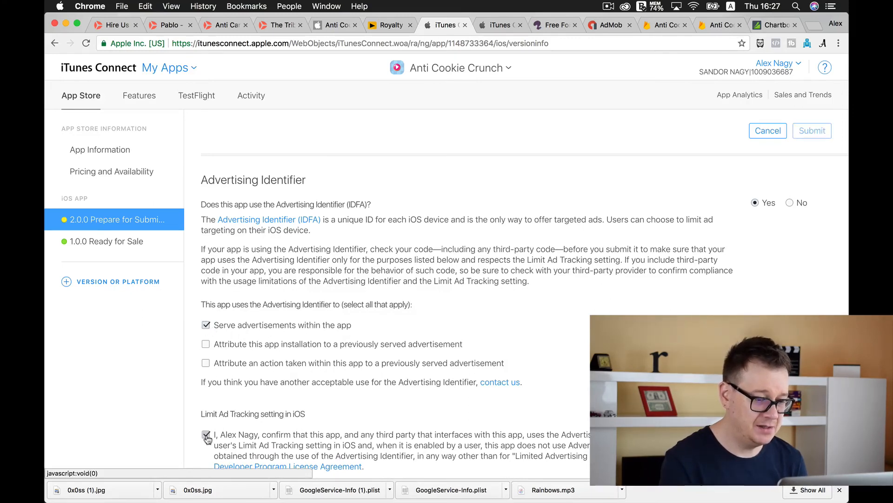
pyautogui.scroll(-2, 574, 341)
pyautogui.scroll(2, 575, 342)
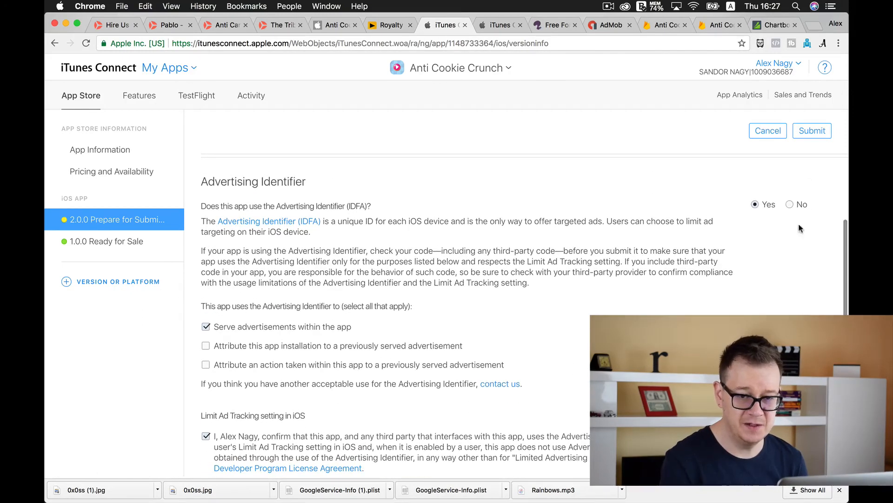
pyautogui.click(812, 132)
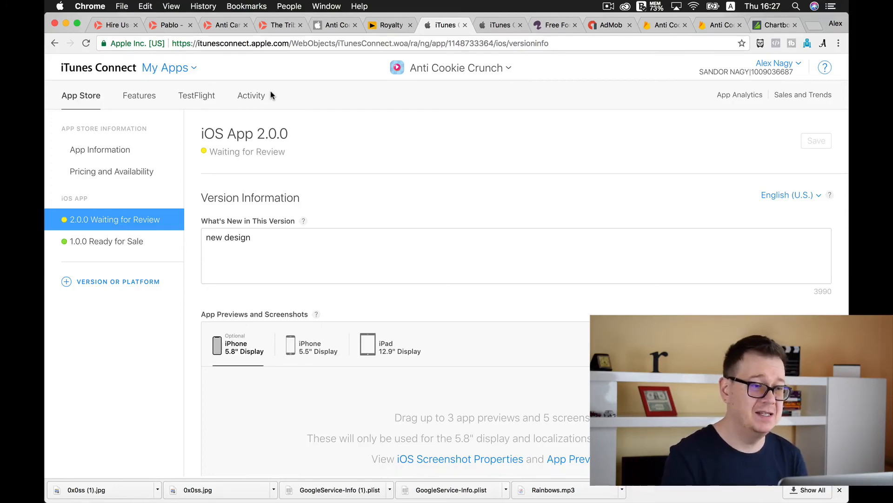
# Switch to the open Rebeloper website and return from its Hire Us page to the home page
pyautogui.click(113, 25)
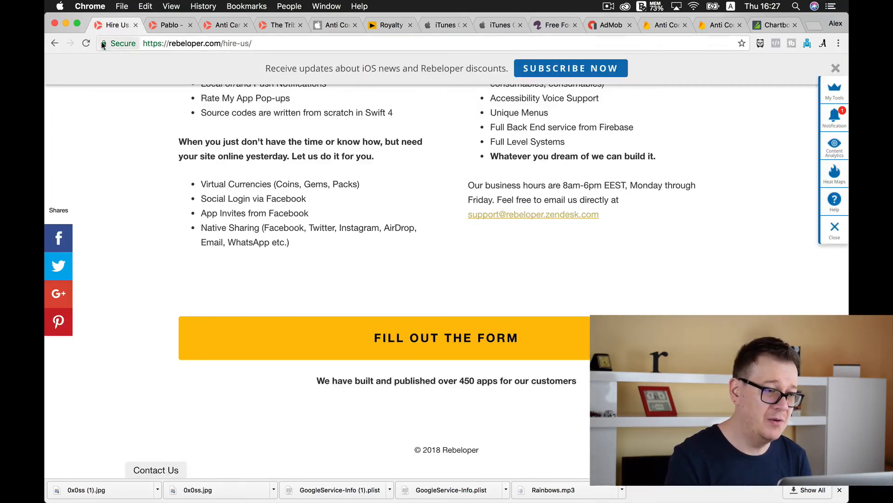
pyautogui.click(55, 43)
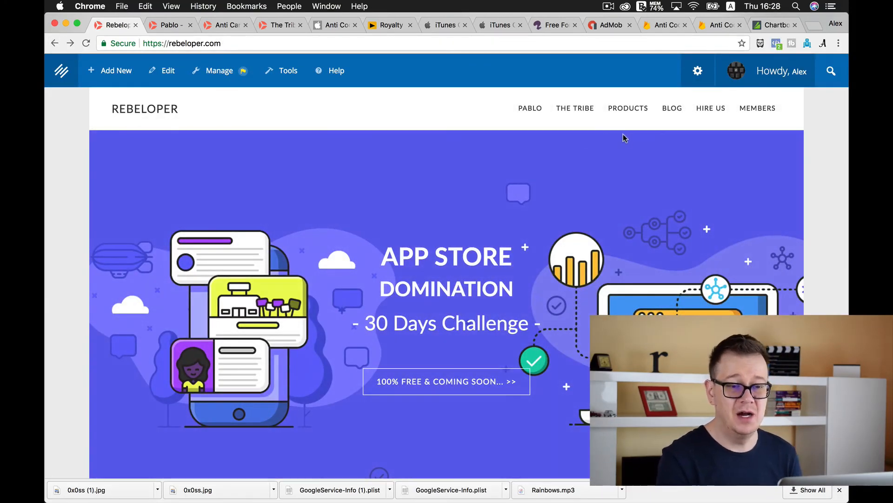